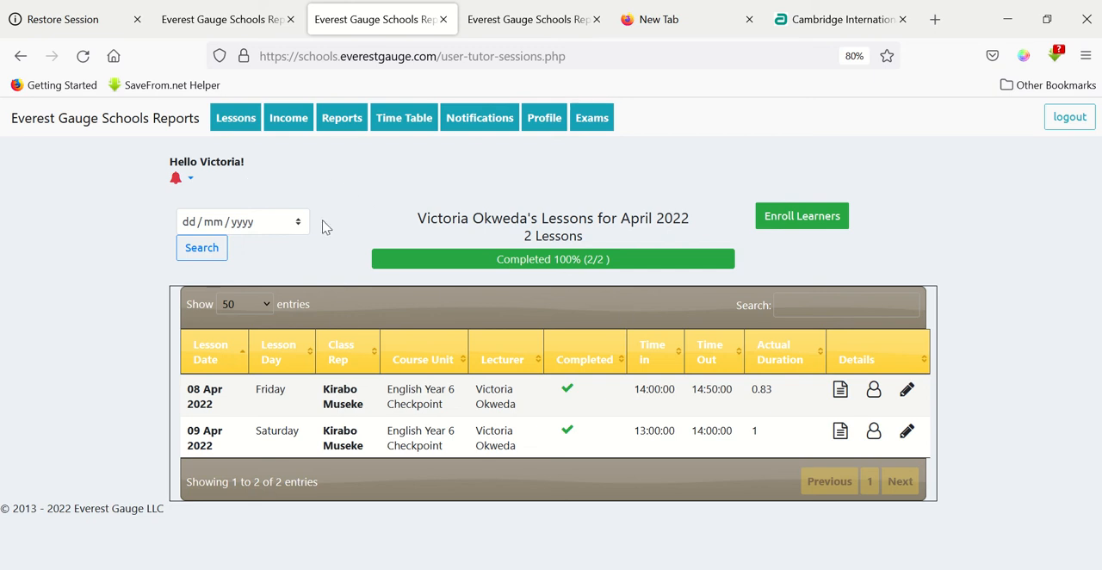
Open the 08 Apr 2022 English Year 6 Checkpoint lesson for editing.
left_click(231, 130)
left_click(907, 394)
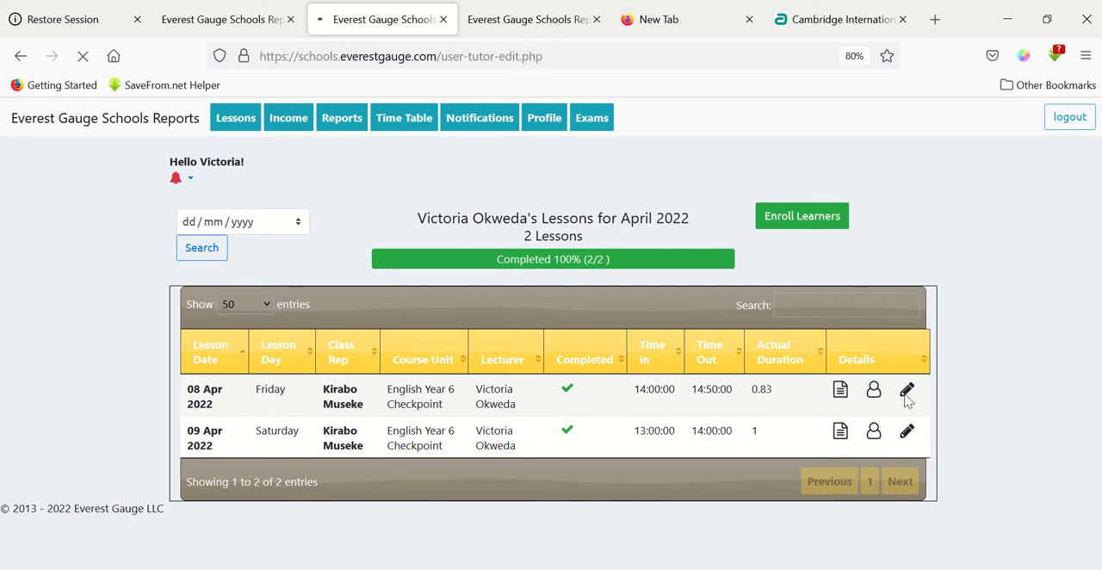
scroll(581, 323, "down", 1)
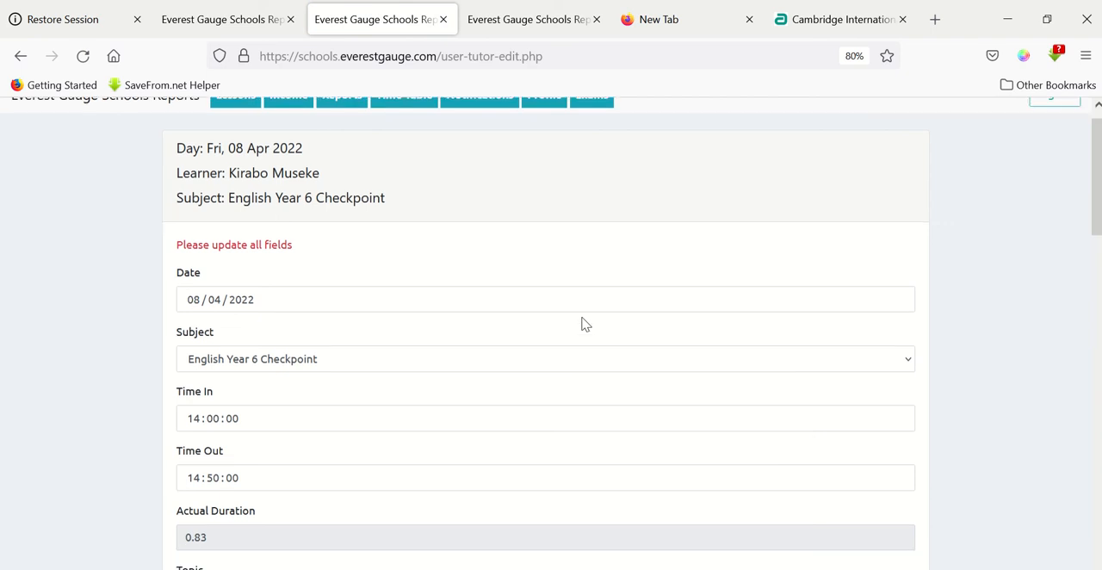
Examine the lesson form's header and date field, including its calendar, without changing the date.
scroll(583, 324, "down", 1)
scroll(583, 322, "up", 1)
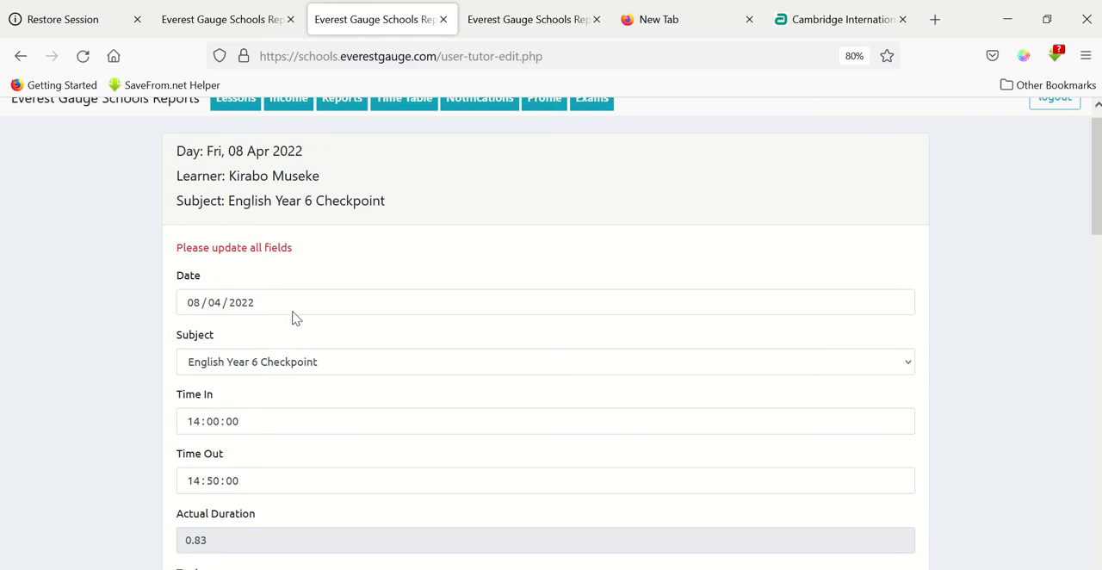
scroll(303, 308, "up", 1)
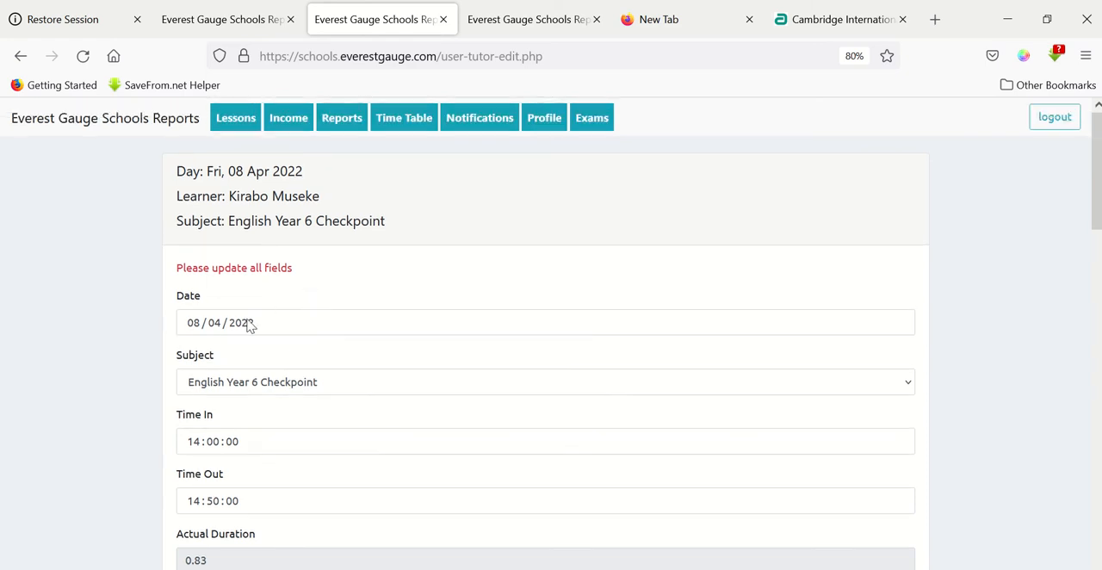
scroll(229, 330, "down", 1)
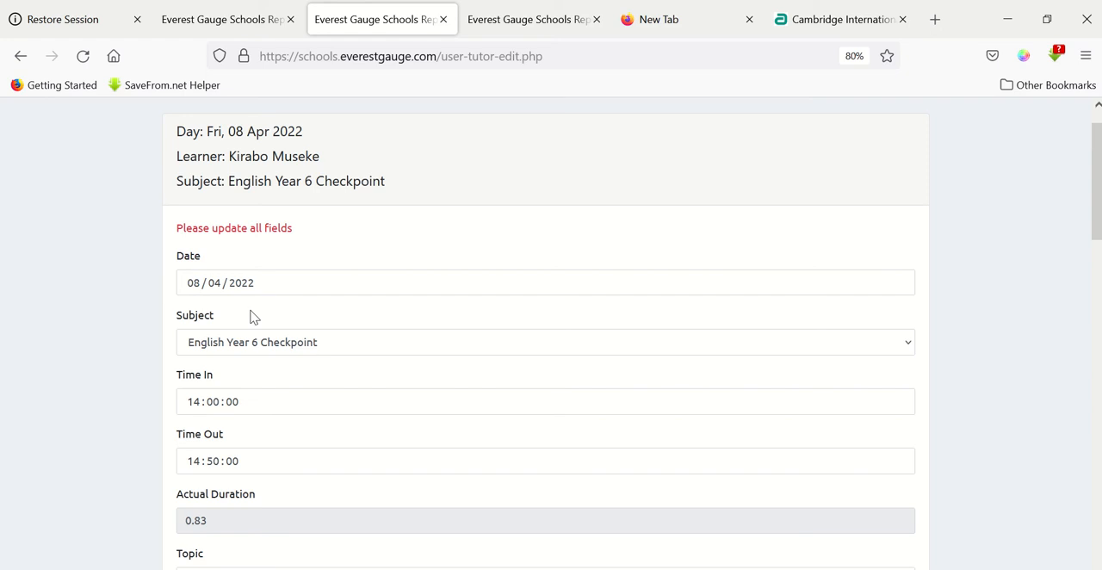
left_click(241, 282)
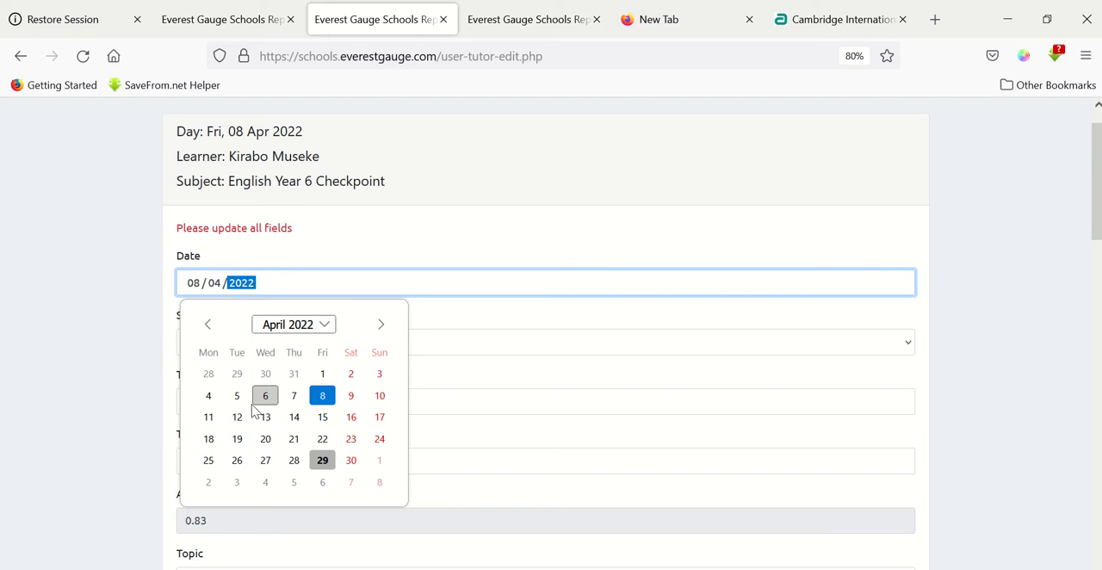
left_click(59, 371)
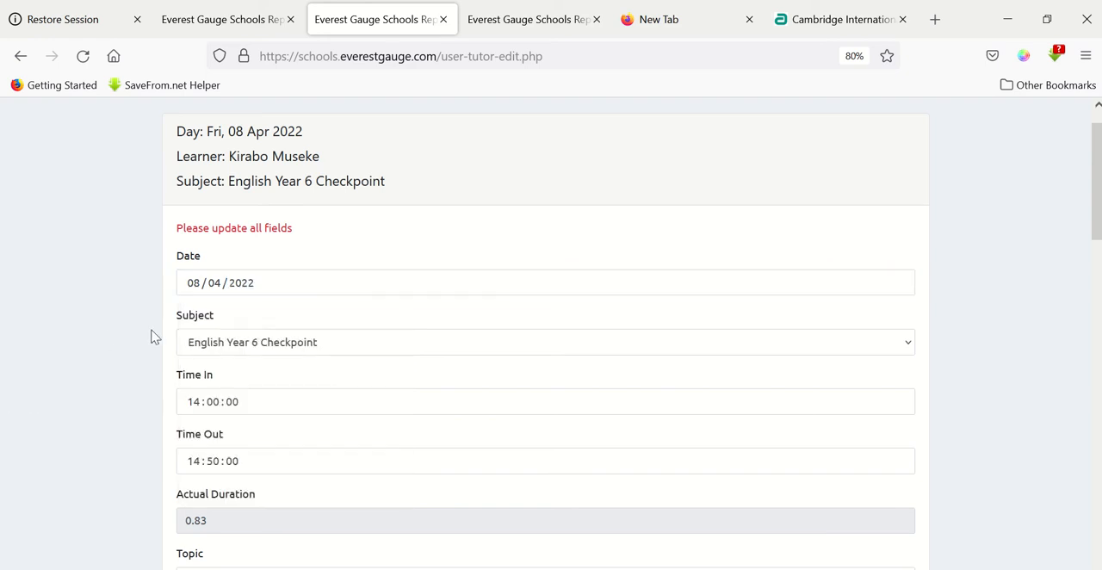
Review the lesson's times, duration, topic, subtopic, tutor remark, offline and online resources, and exercise score.
scroll(151, 336, "down", 3)
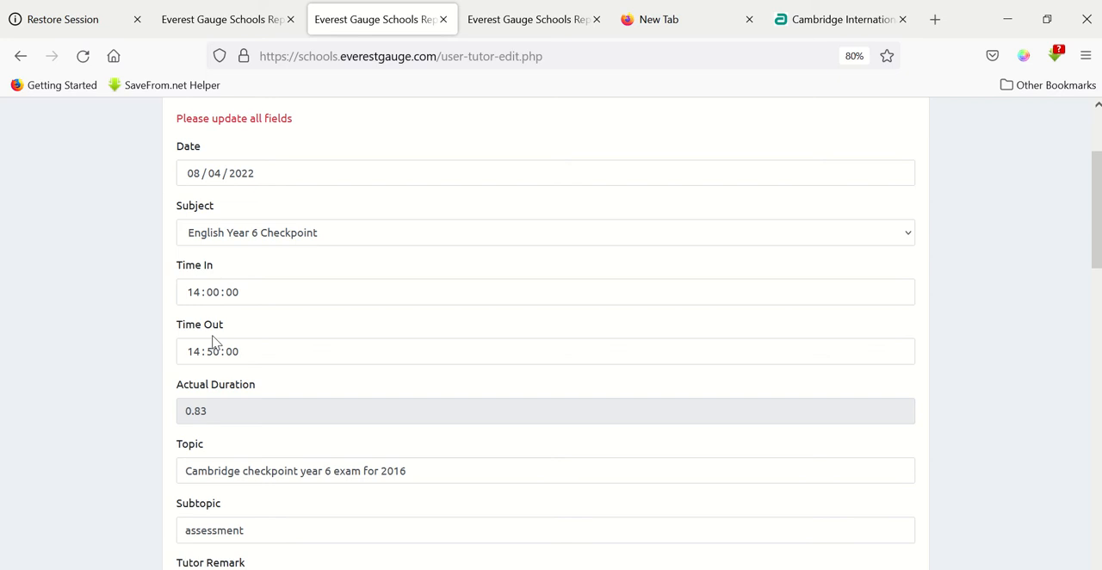
scroll(155, 320, "down", 3)
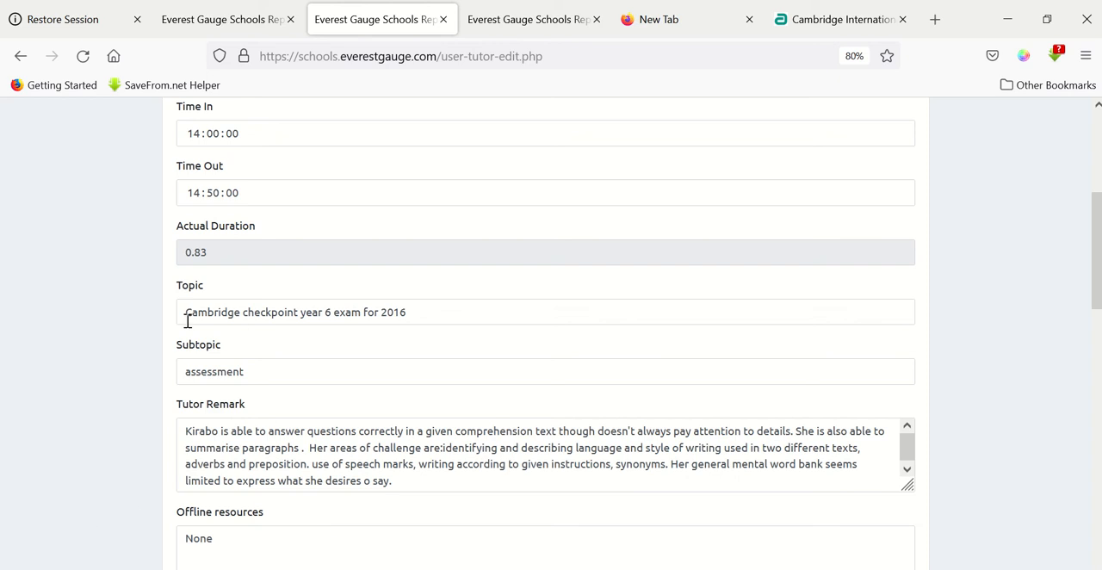
scroll(98, 366, "down", 3)
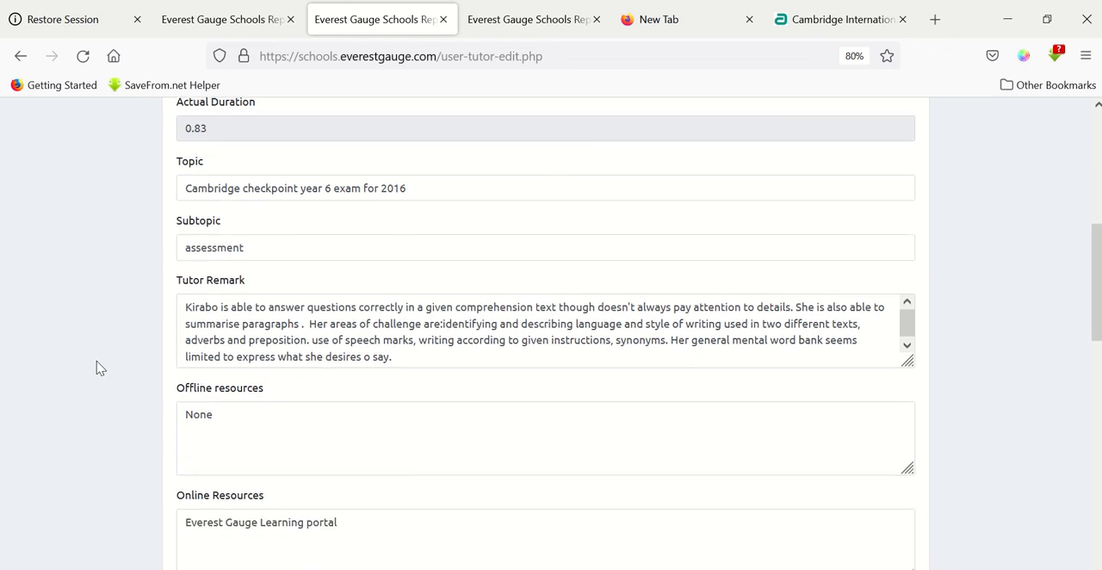
scroll(96, 362, "down", 1)
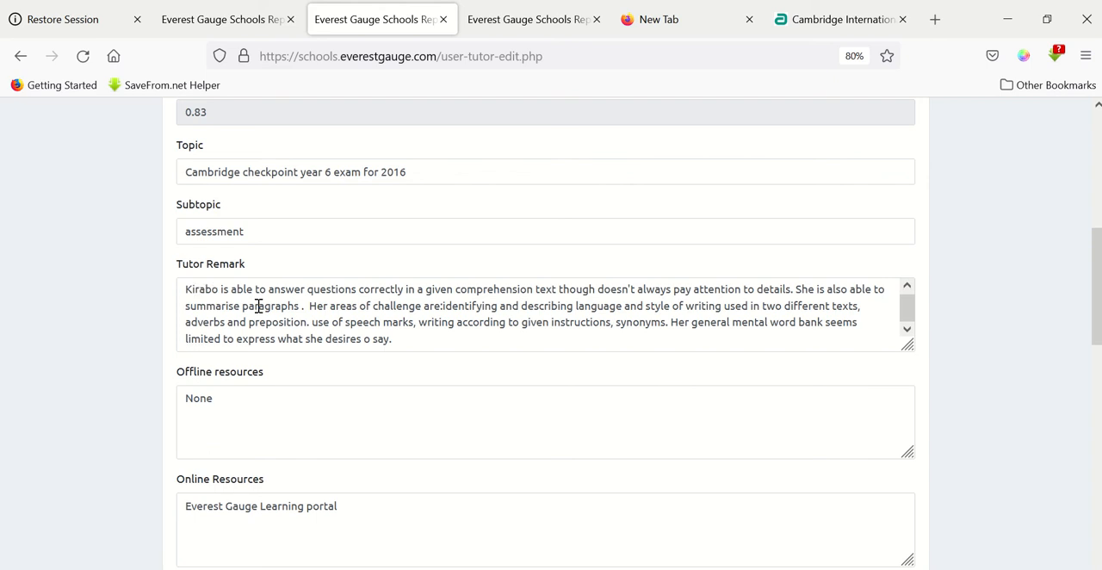
scroll(136, 325, "down", 5)
scroll(136, 325, "down", 10)
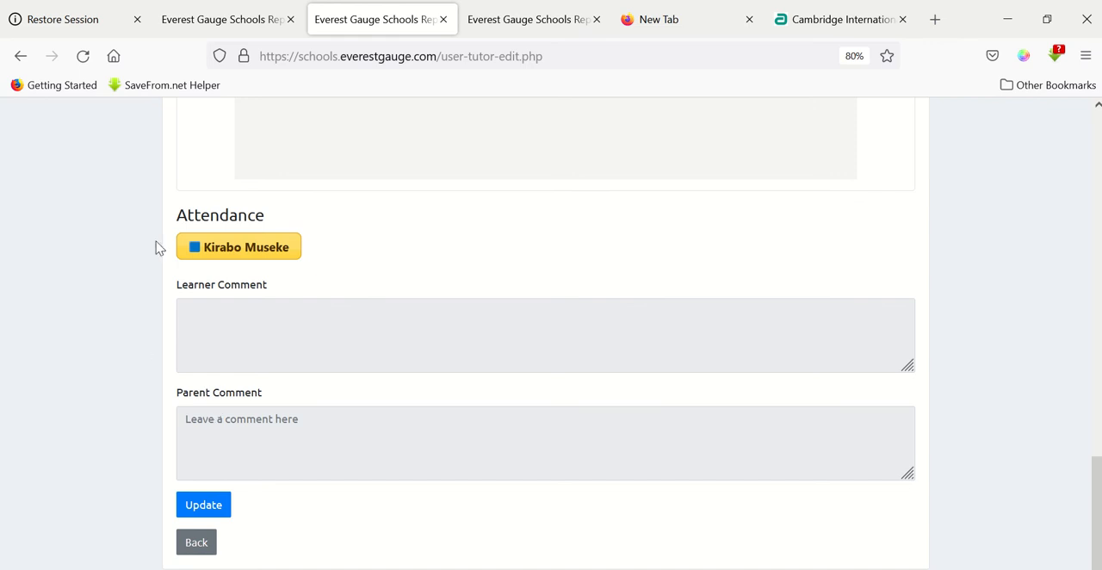
scroll(127, 168, "up", 7)
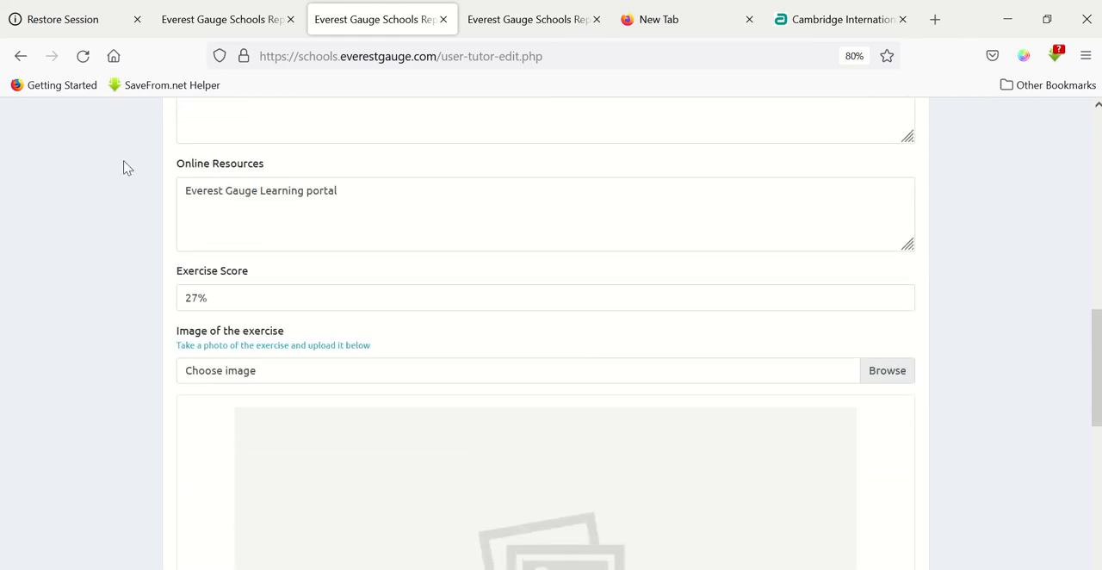
scroll(127, 168, "up", 5)
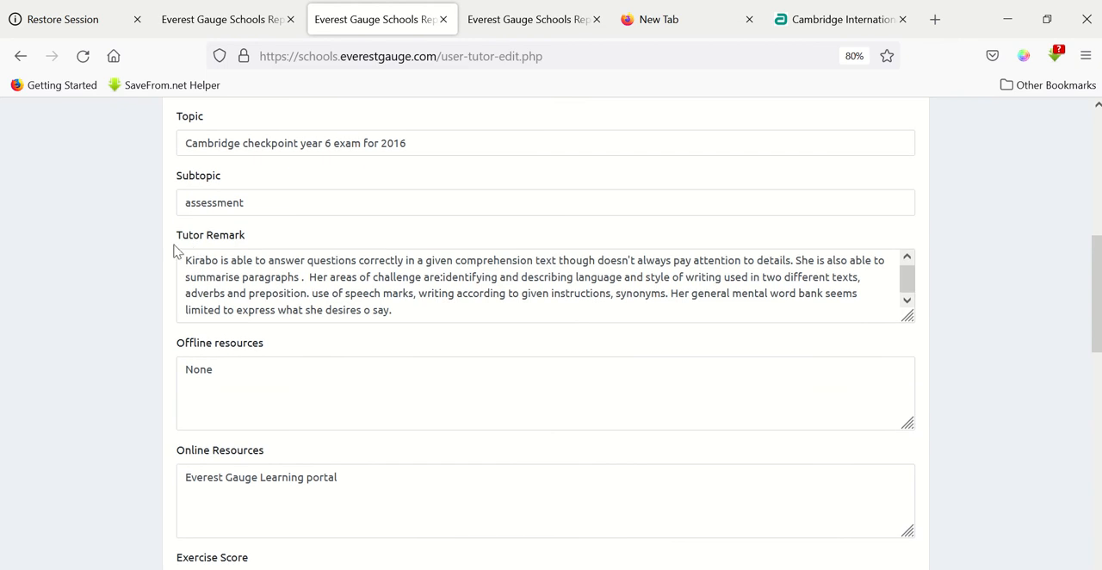
scroll(278, 292, "down", 1)
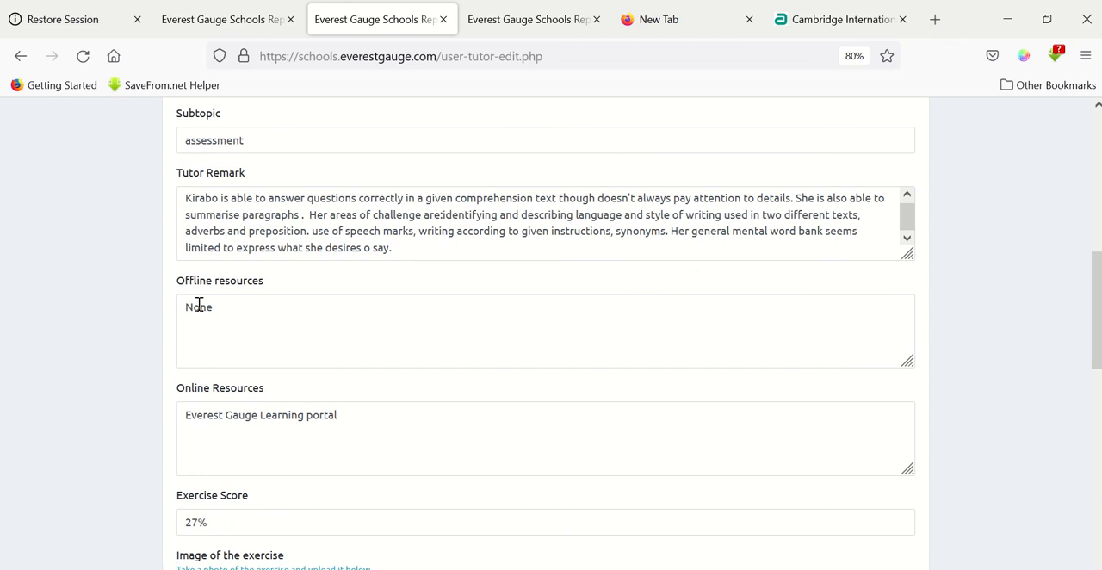
scroll(148, 299, "down", 2)
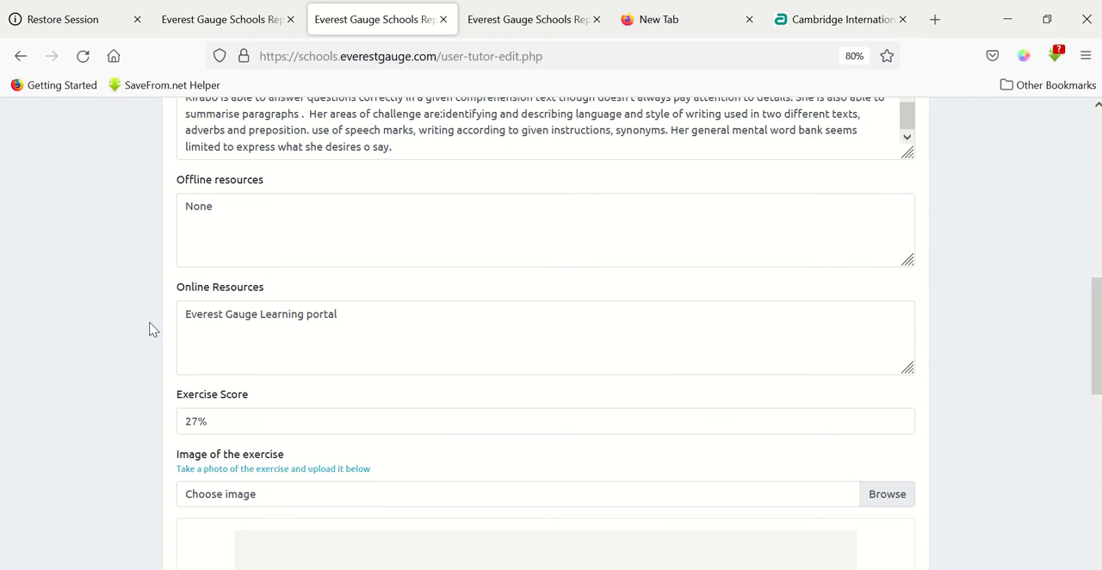
scroll(224, 328, "down", 2)
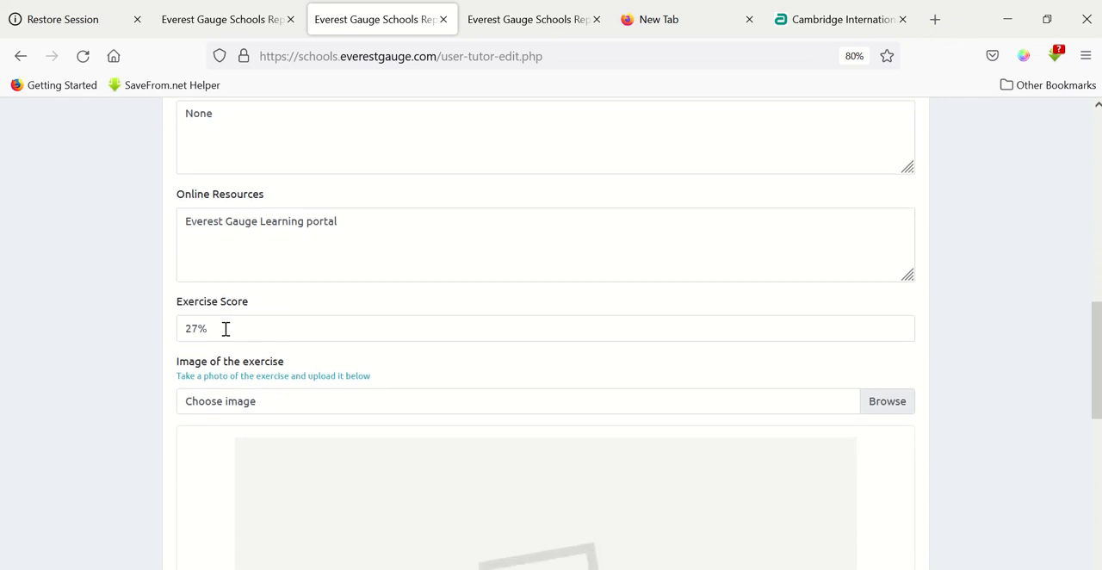
scroll(226, 332, "down", 2)
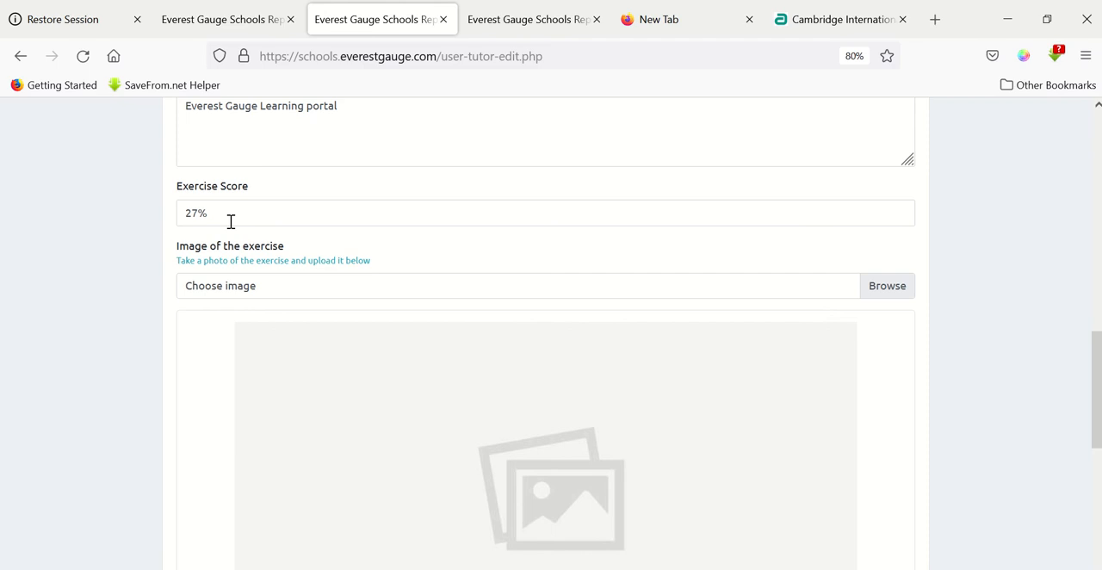
Attach the learner's assessment PNG from the Pictures folder as the image of the exercise.
scroll(230, 224, "down", 1)
scroll(212, 207, "down", 1)
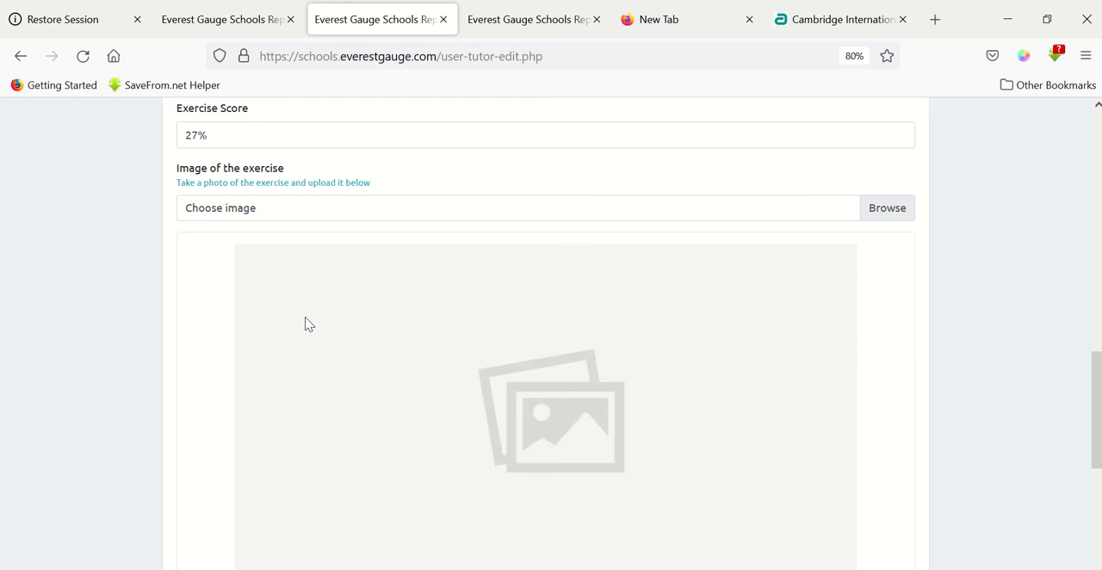
left_click(885, 215)
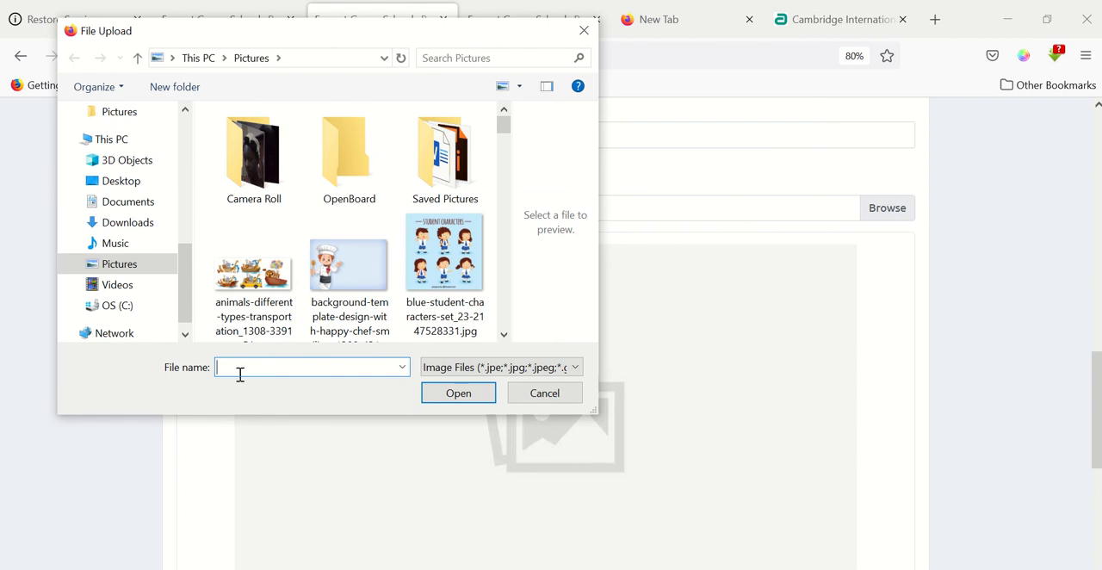
type("kir")
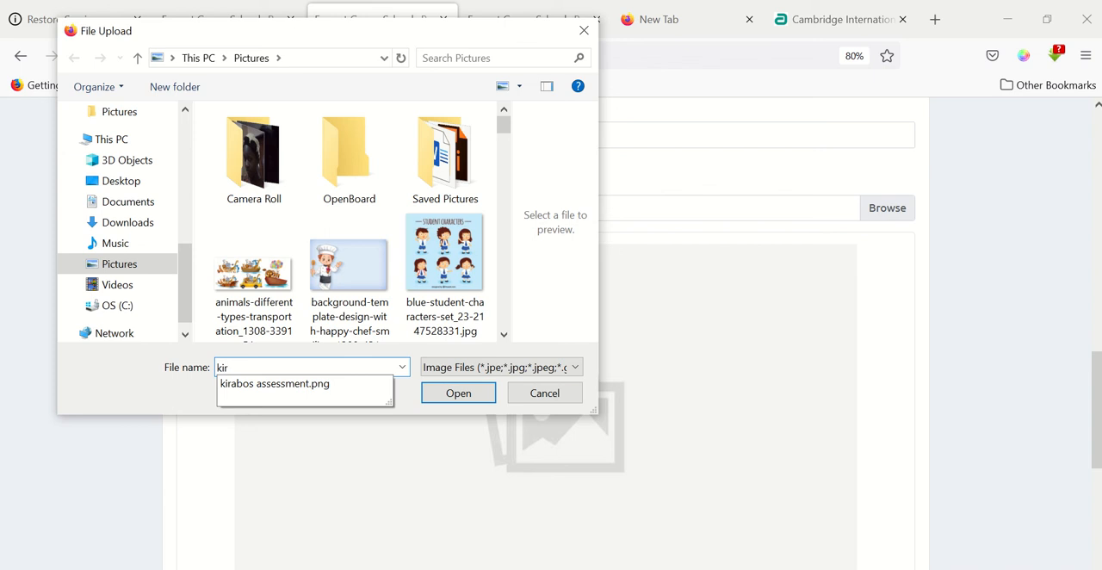
left_click(288, 385)
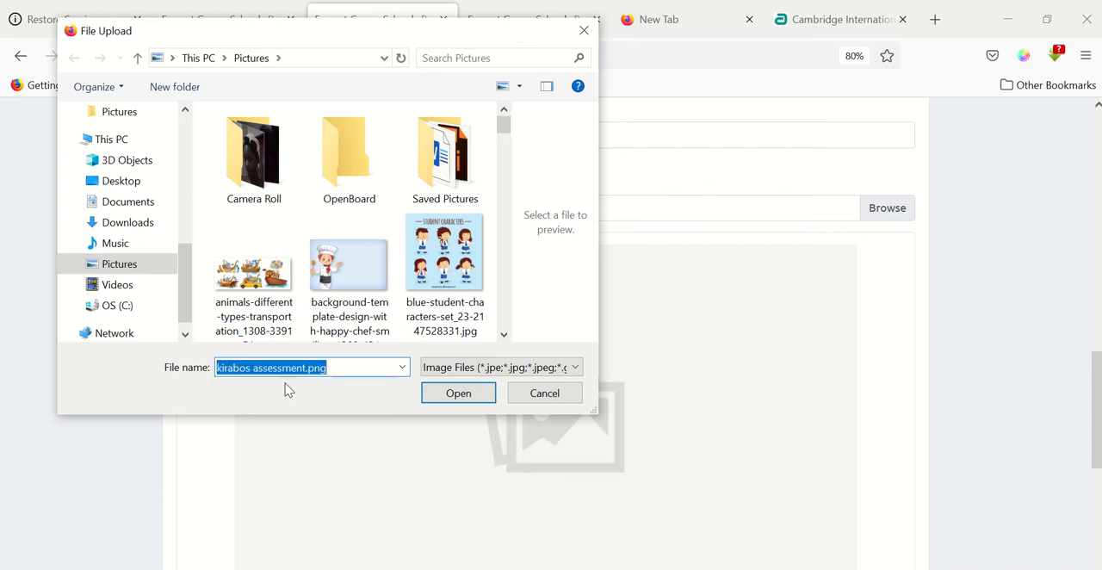
left_click(457, 394)
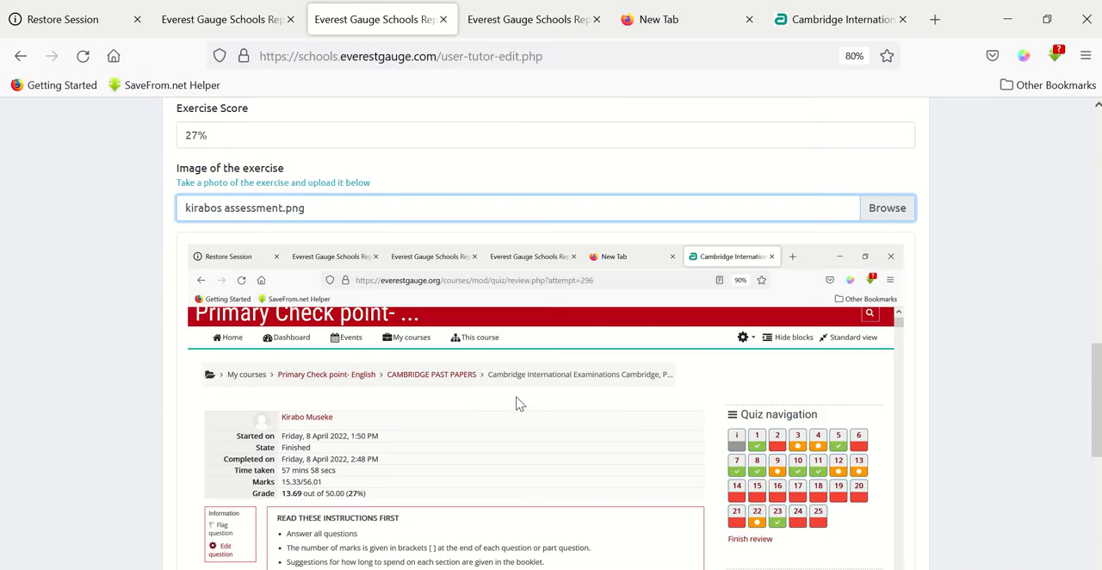
Mark the learner as present under Attendance and submit the lesson update.
scroll(517, 402, "down", 2)
scroll(517, 403, "down", 1)
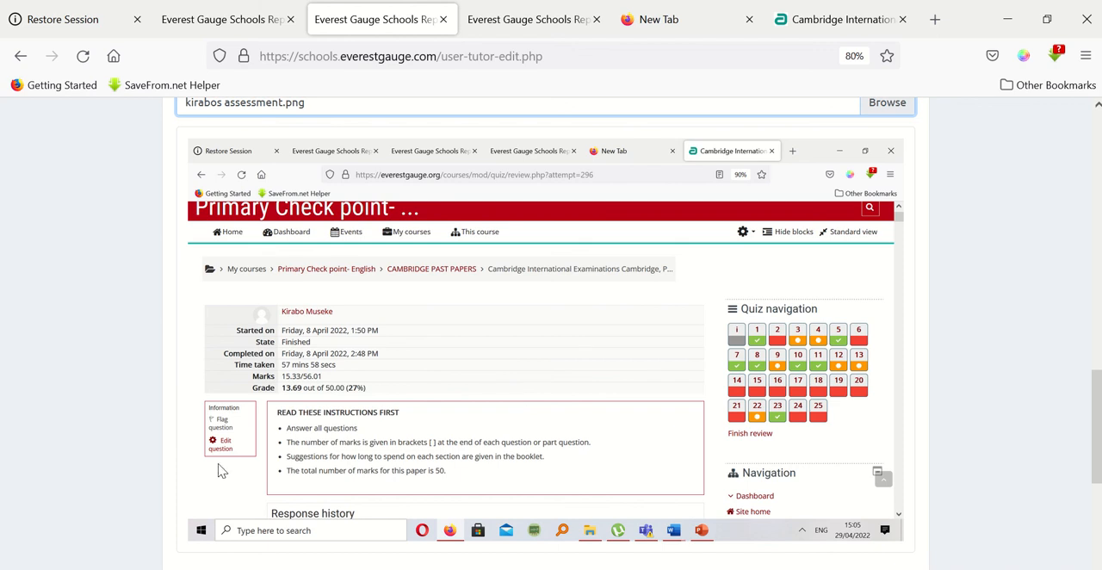
scroll(151, 212, "up", 1)
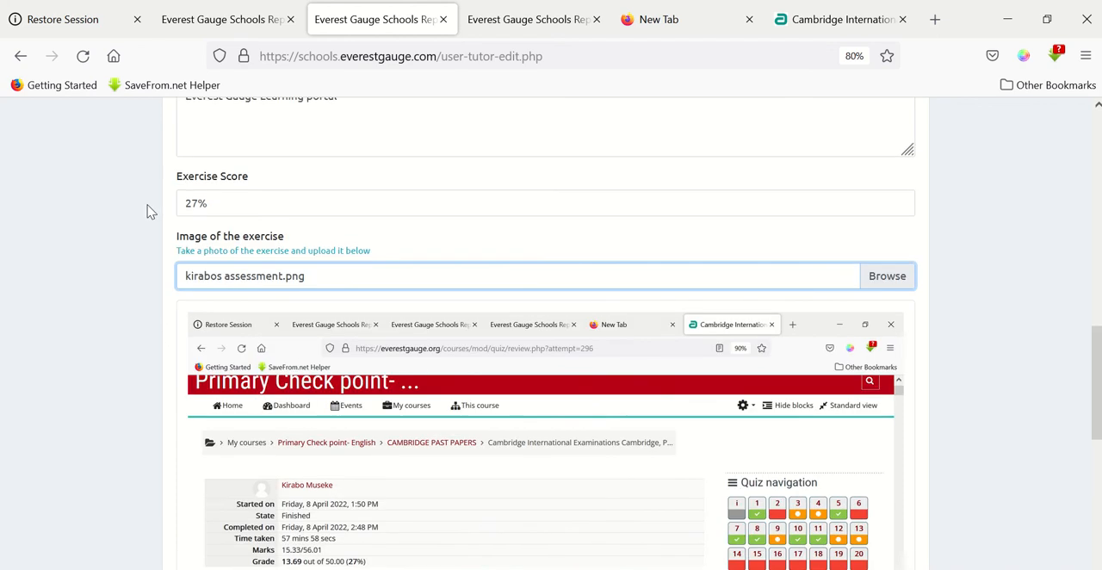
scroll(148, 211, "down", 5)
scroll(213, 229, "down", 2)
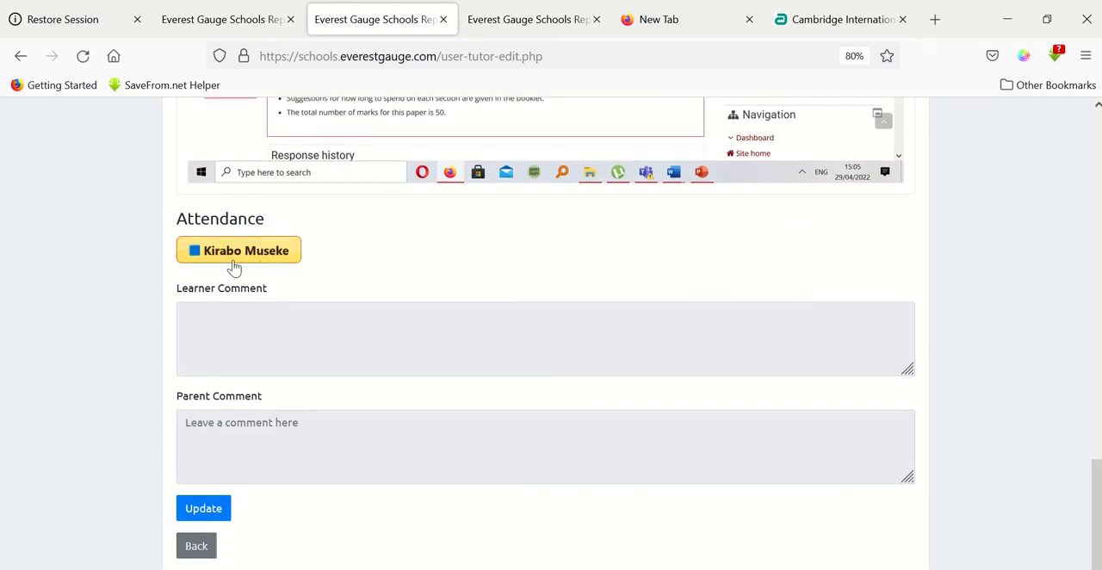
left_click(208, 255)
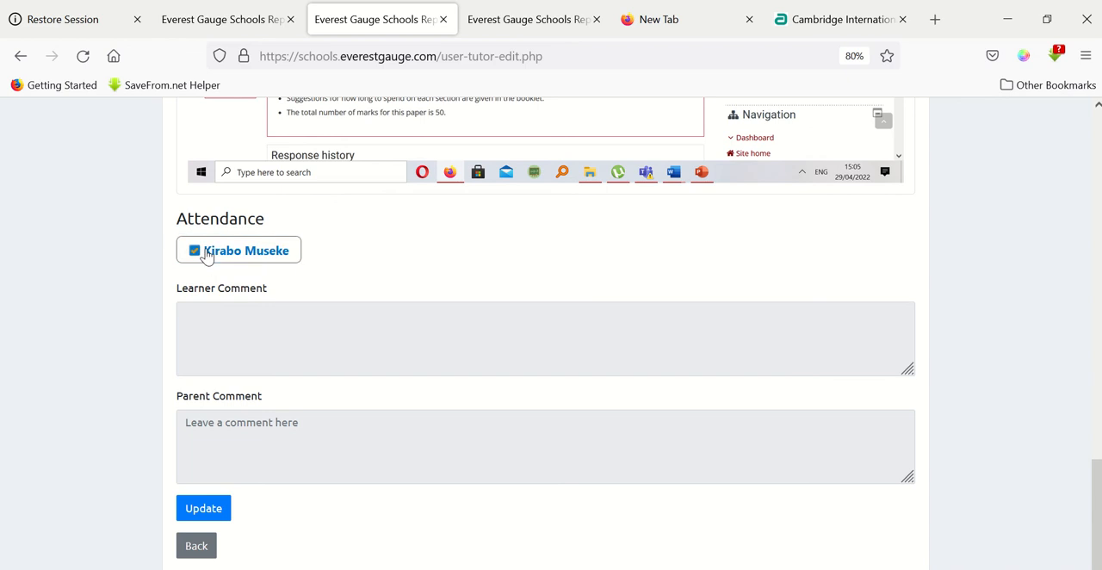
left_click(208, 255)
left_click(214, 251)
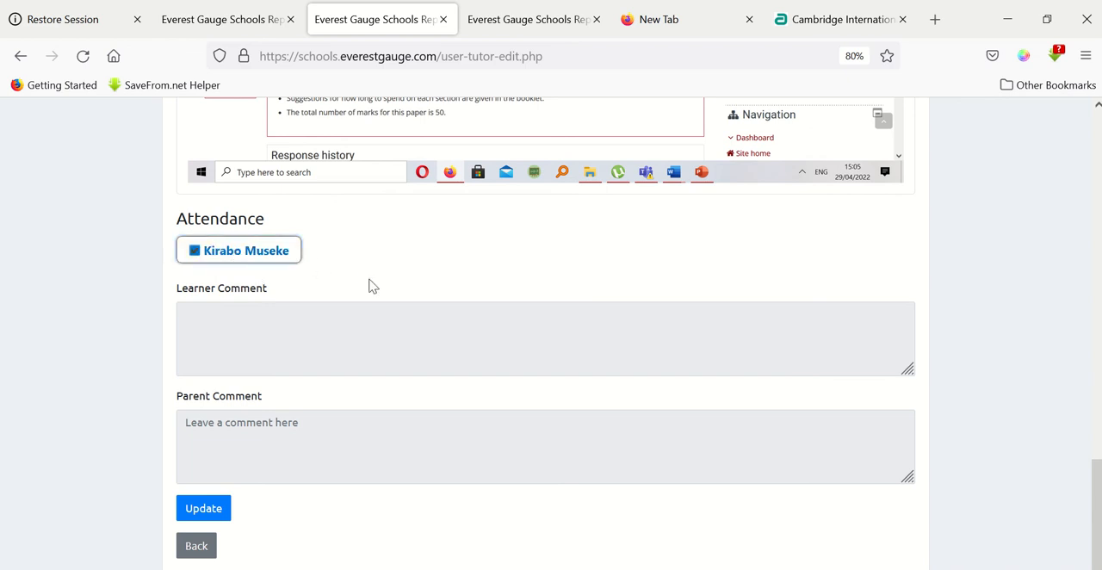
scroll(372, 286, "down", 1)
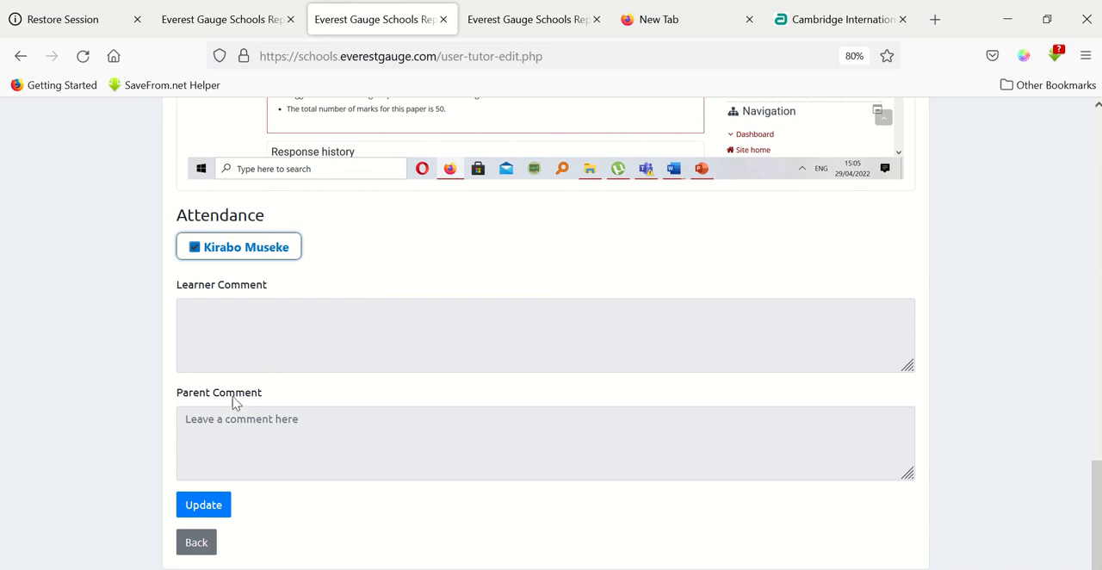
left_click(200, 512)
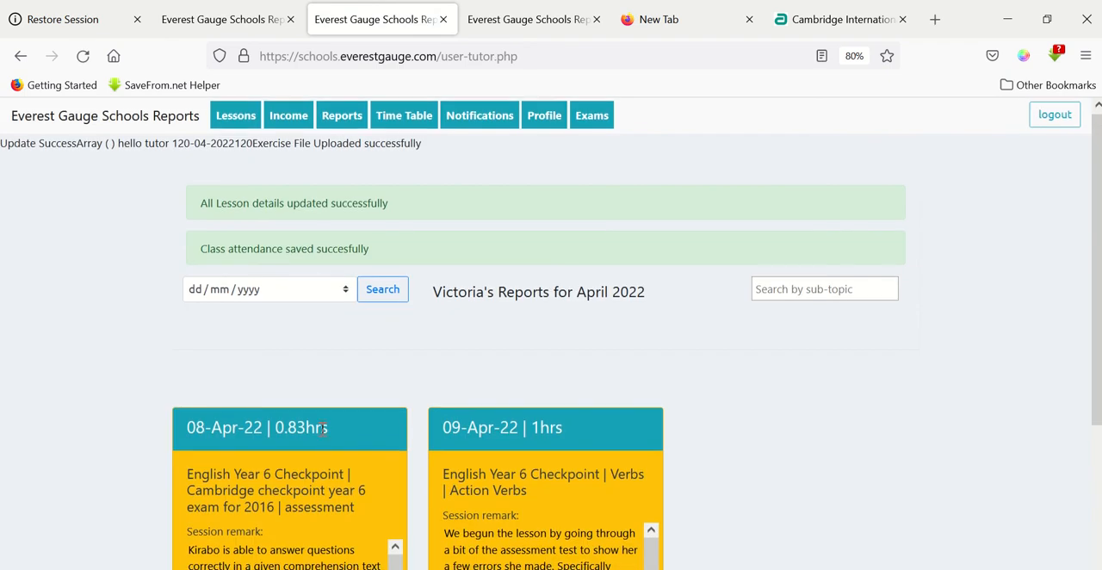
Check the 08-Apr-22 lesson report's remark, exercise score and attendance among the April 2022 reports.
scroll(323, 429, "down", 2)
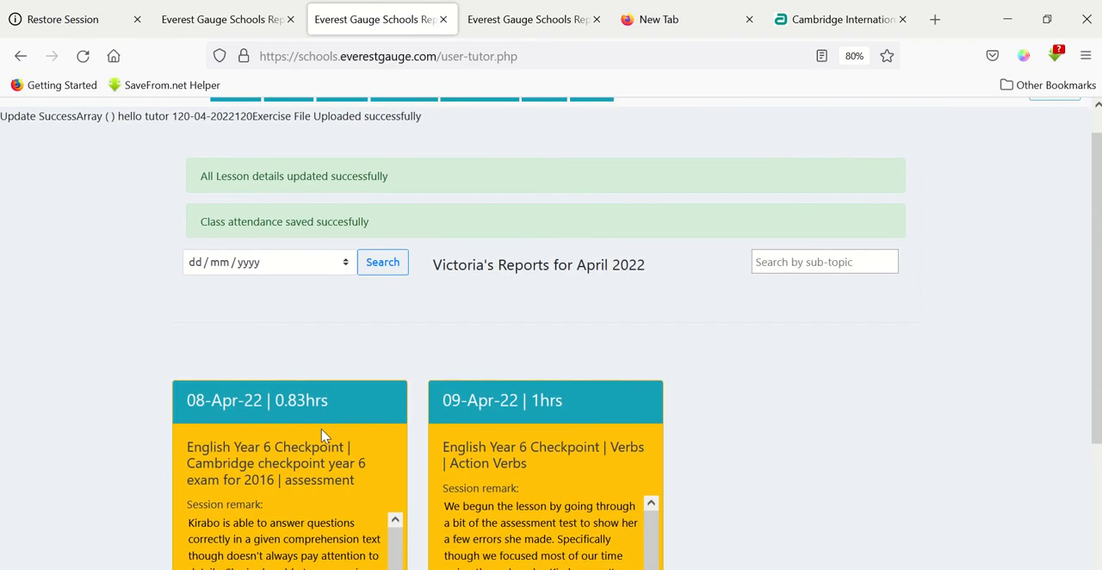
scroll(321, 429, "down", 3)
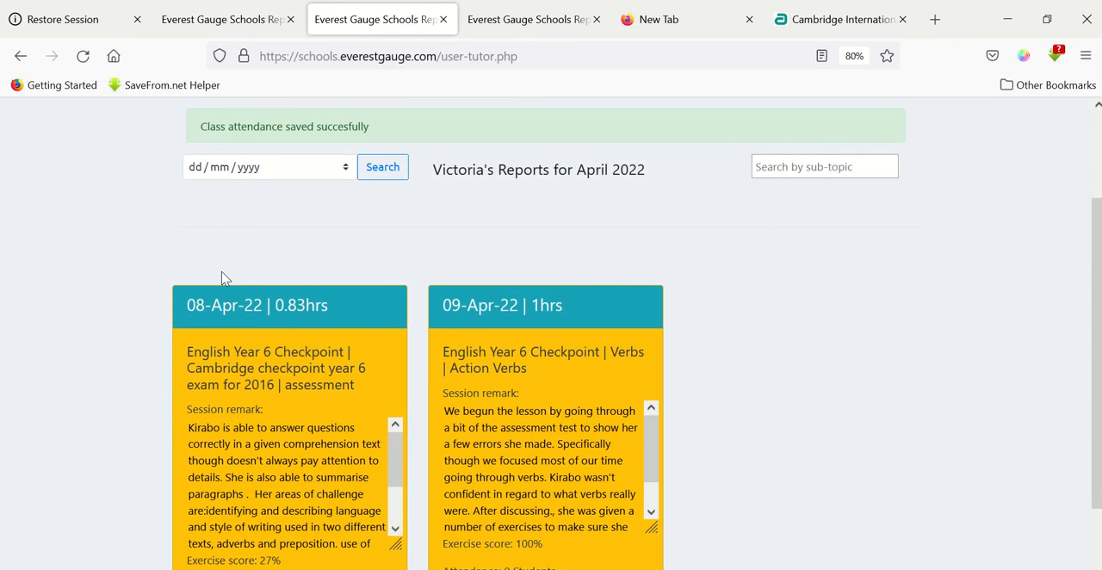
scroll(221, 277, "up", 3)
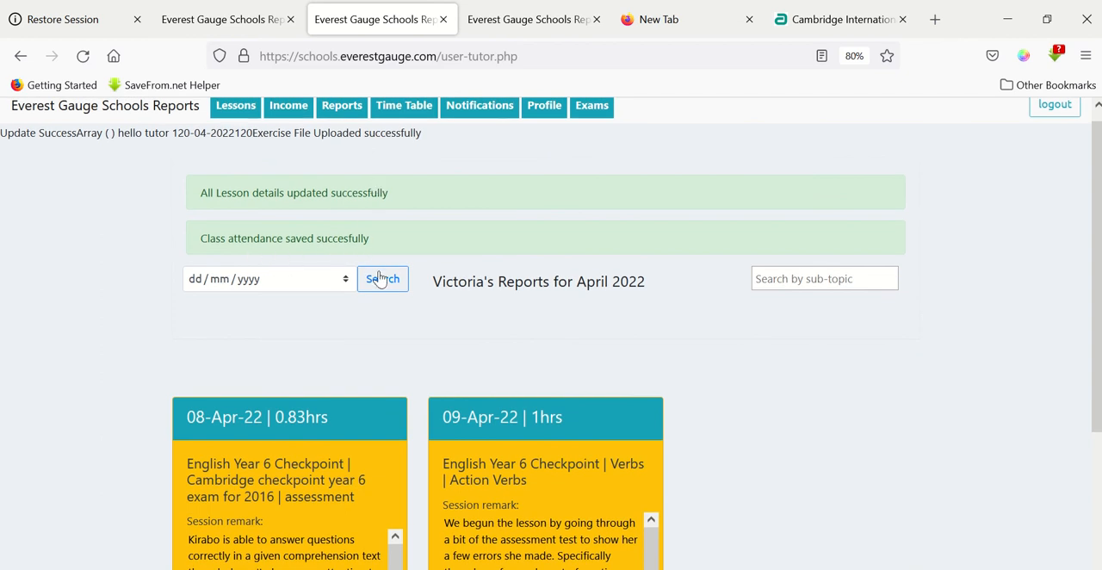
scroll(379, 277, "down", 5)
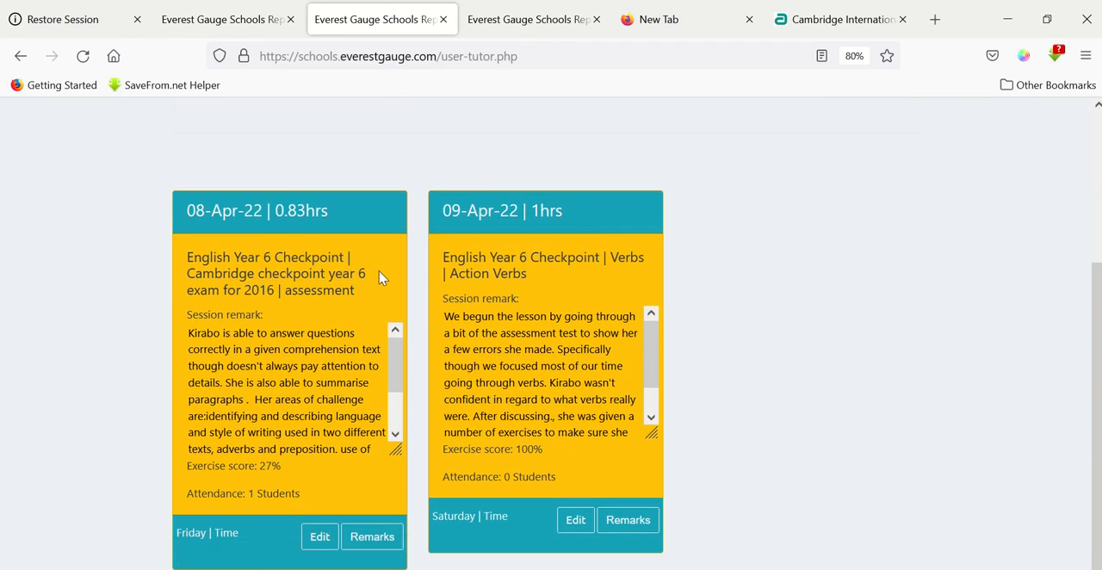
scroll(393, 272, "up", 1)
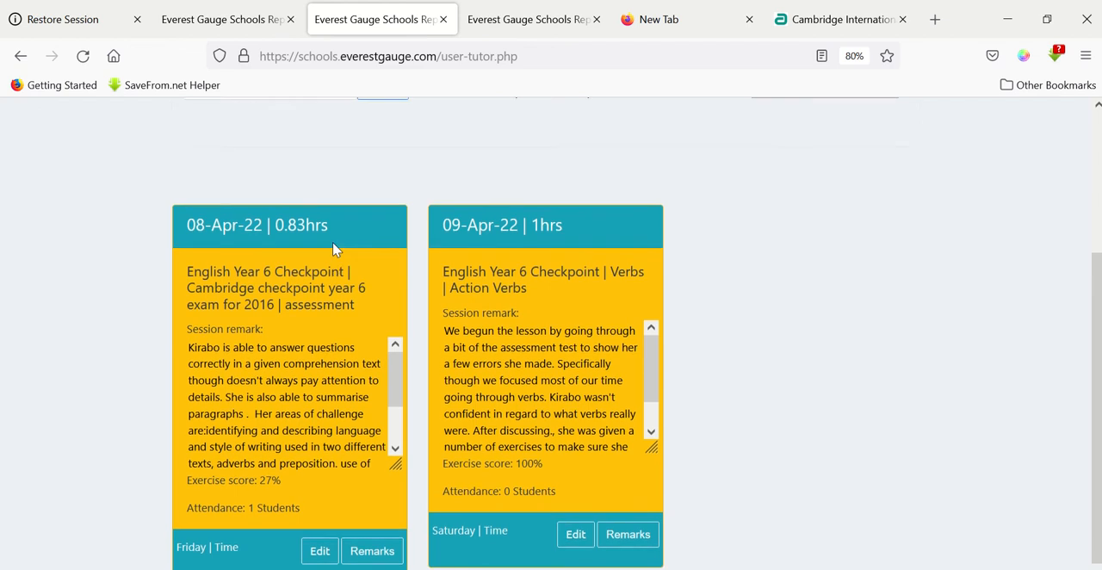
Read the full session remark on the 08-Apr-22 assessment report in the April 2022 reports.
scroll(336, 250, "up", 5)
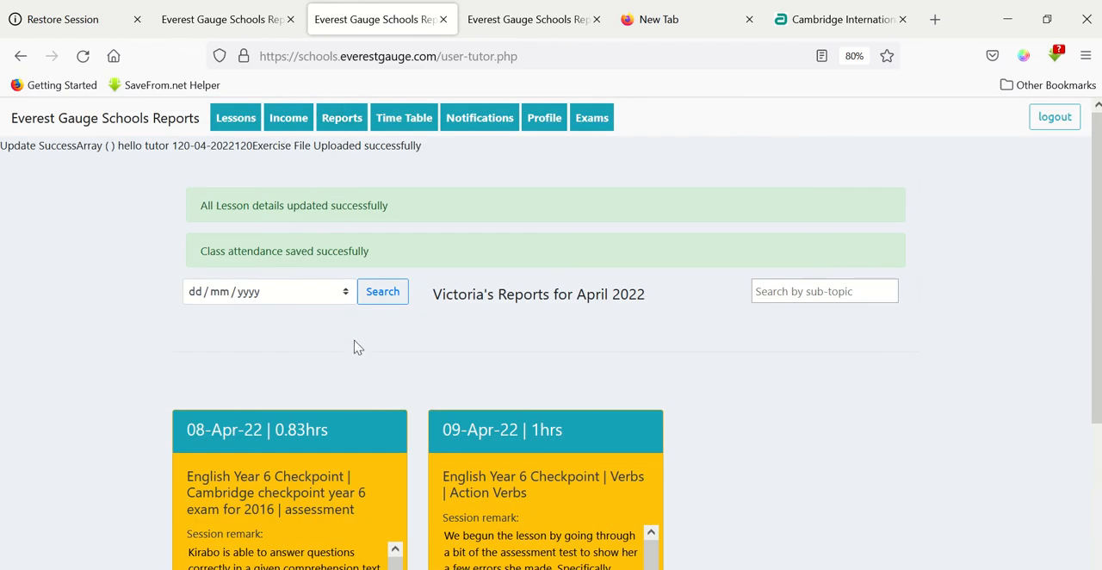
scroll(359, 347, "down", 2)
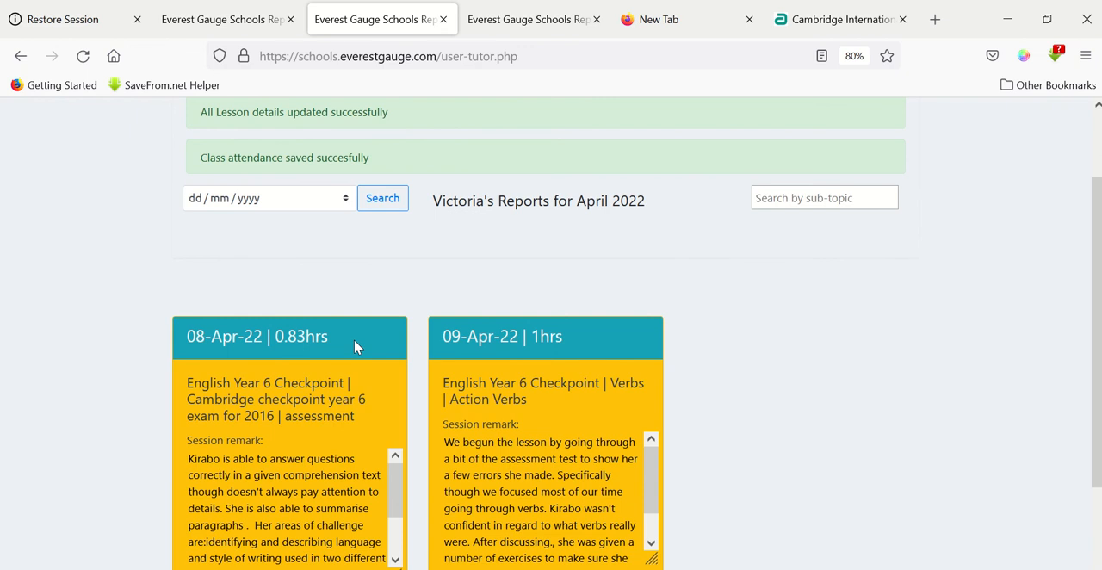
scroll(364, 539, "down", 2)
scroll(362, 461, "up", 2)
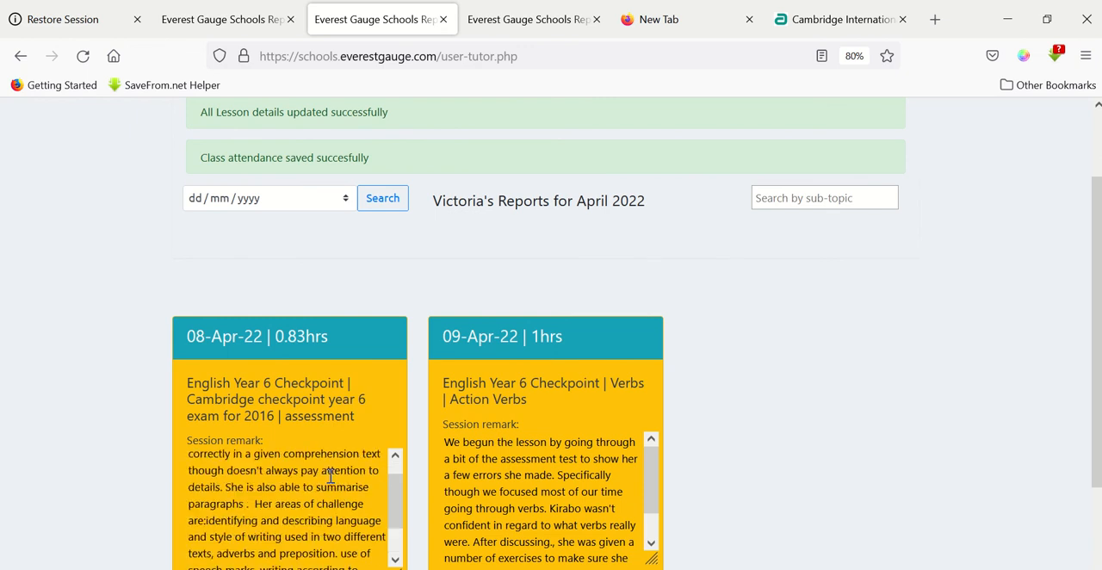
scroll(166, 421, "down", 3)
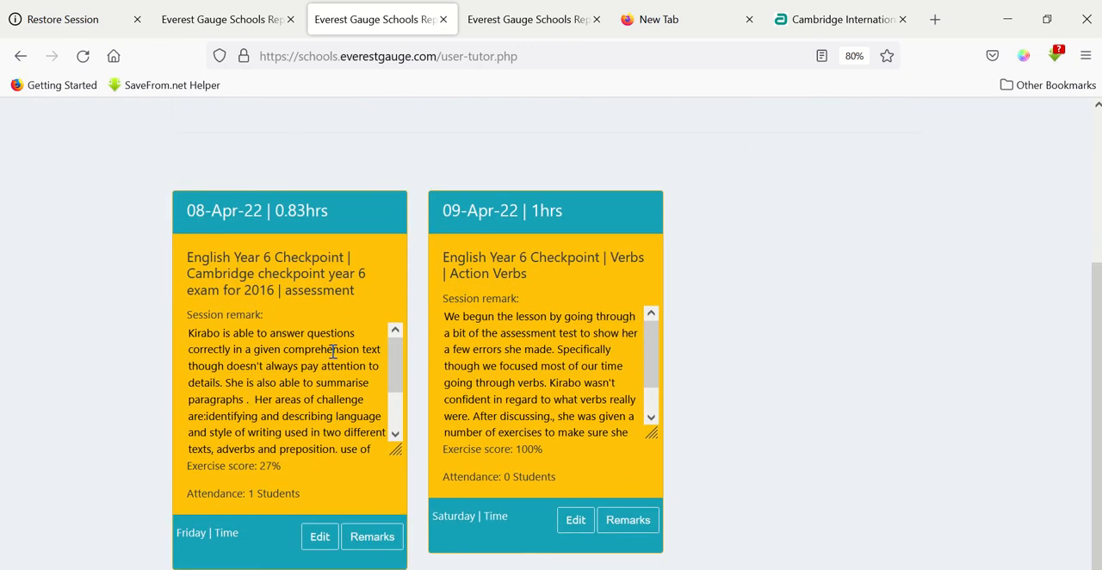
scroll(327, 285, "up", 2)
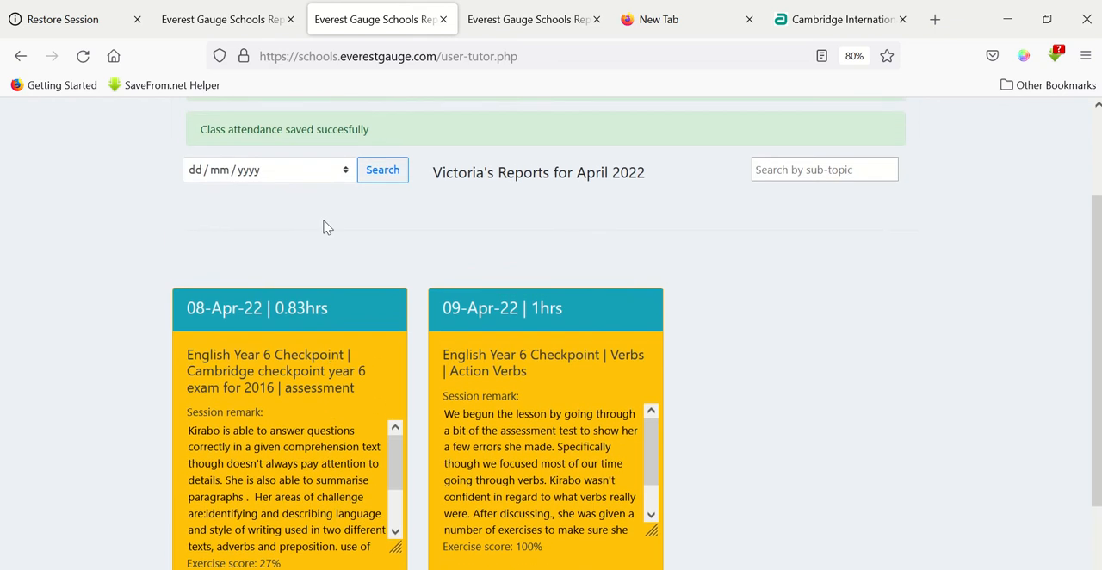
scroll(323, 222, "down", 2)
scroll(289, 384, "down", 2)
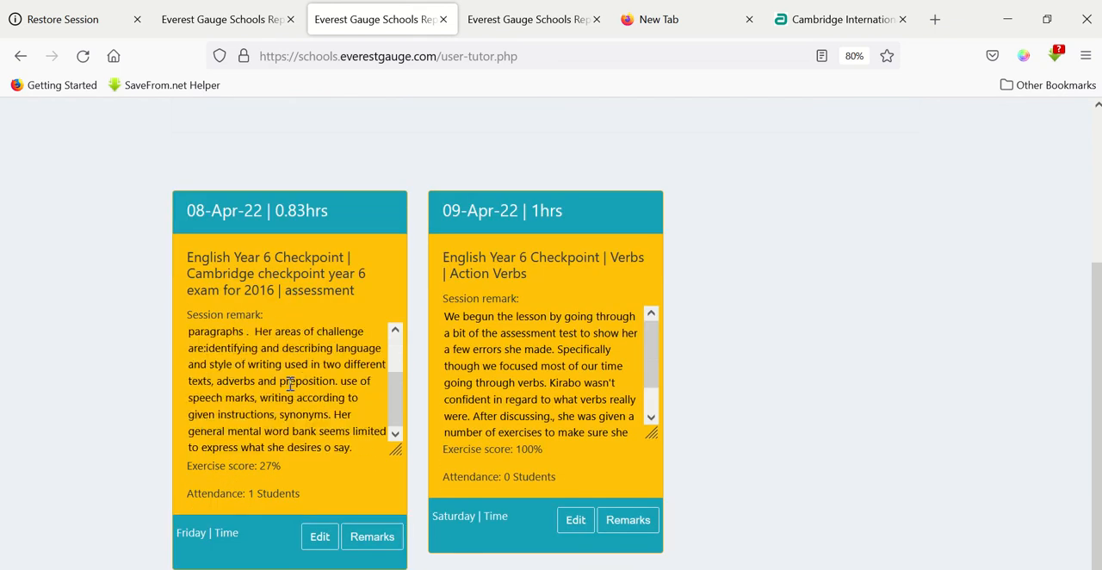
scroll(288, 386, "up", 4)
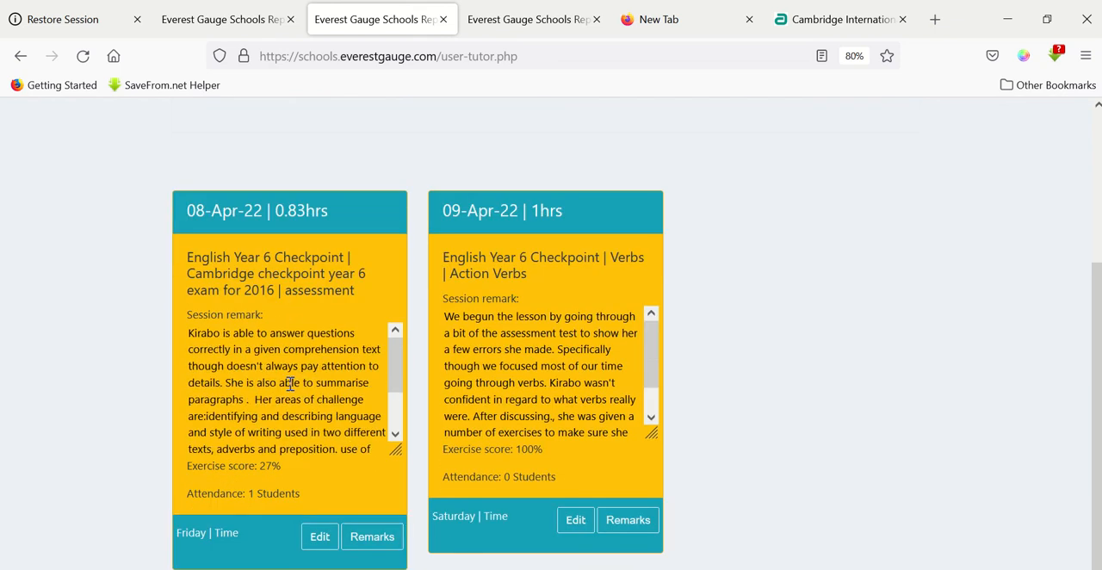
scroll(293, 391, "down", 2)
scroll(297, 416, "down", 4)
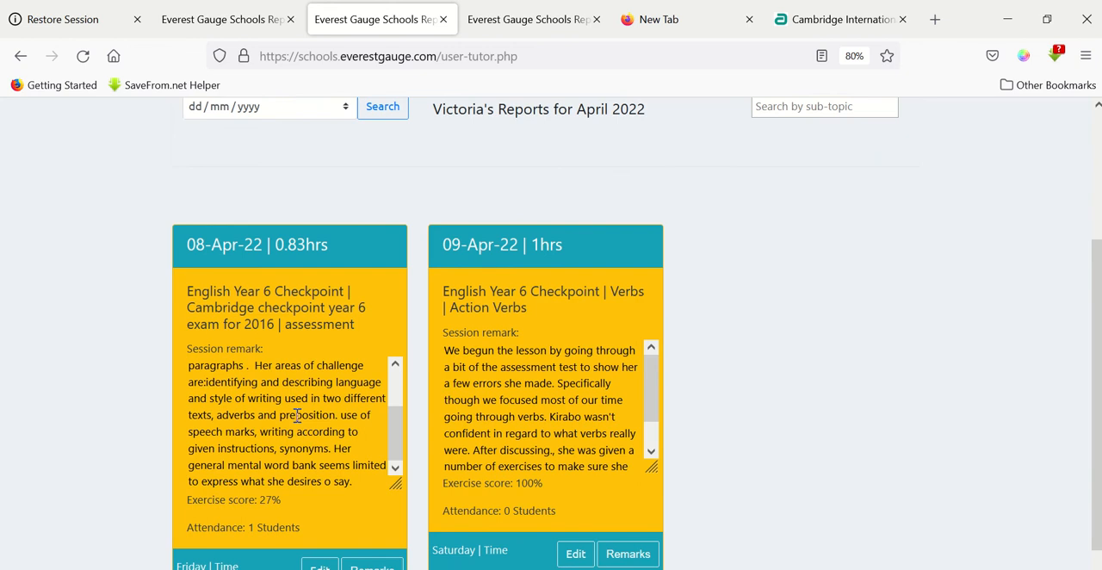
scroll(146, 270, "up", 2)
scroll(258, 270, "up", 4)
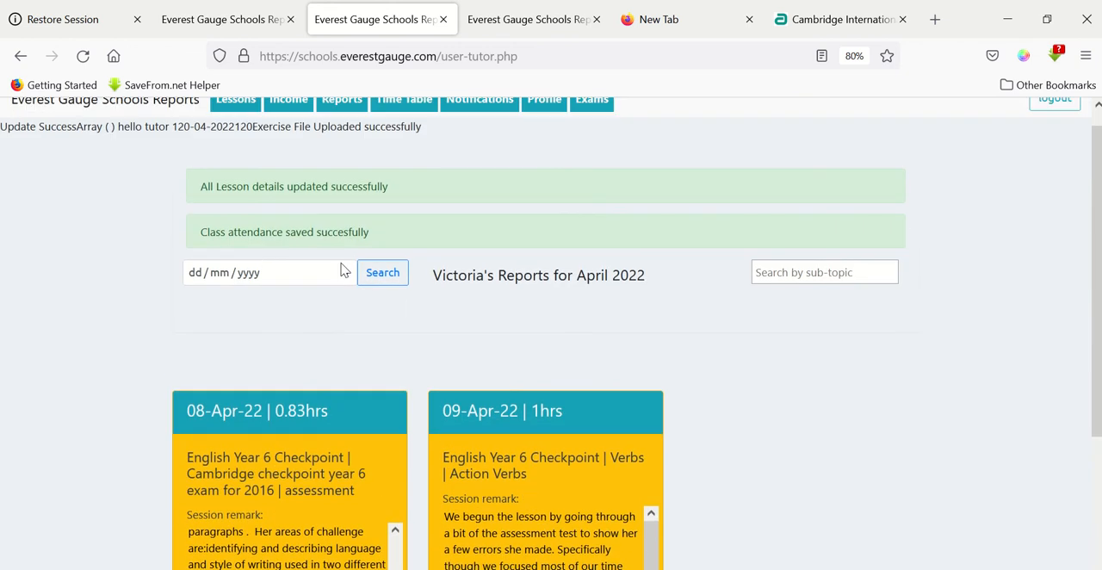
View the uploaded exercise image of the 08 Apr 2022 lesson from the April lessons list, and close it.
left_click(242, 118)
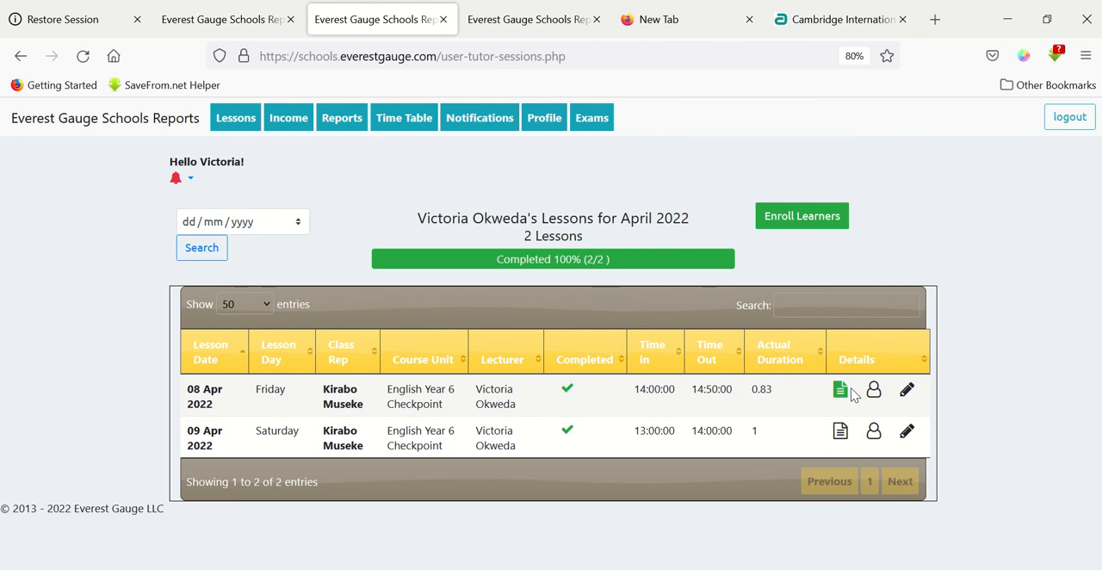
left_click(841, 393)
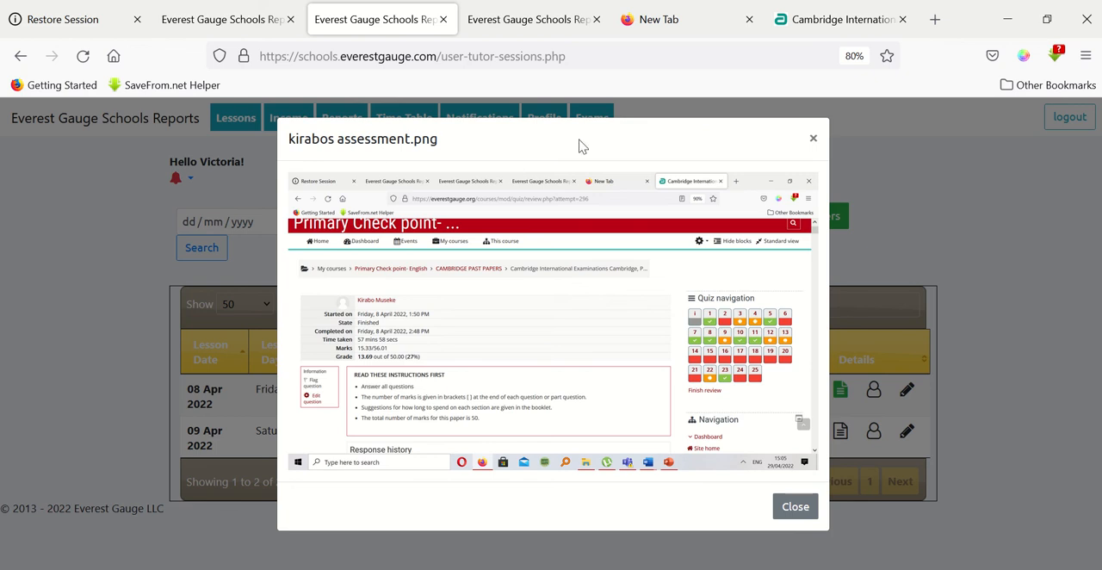
left_click(905, 180)
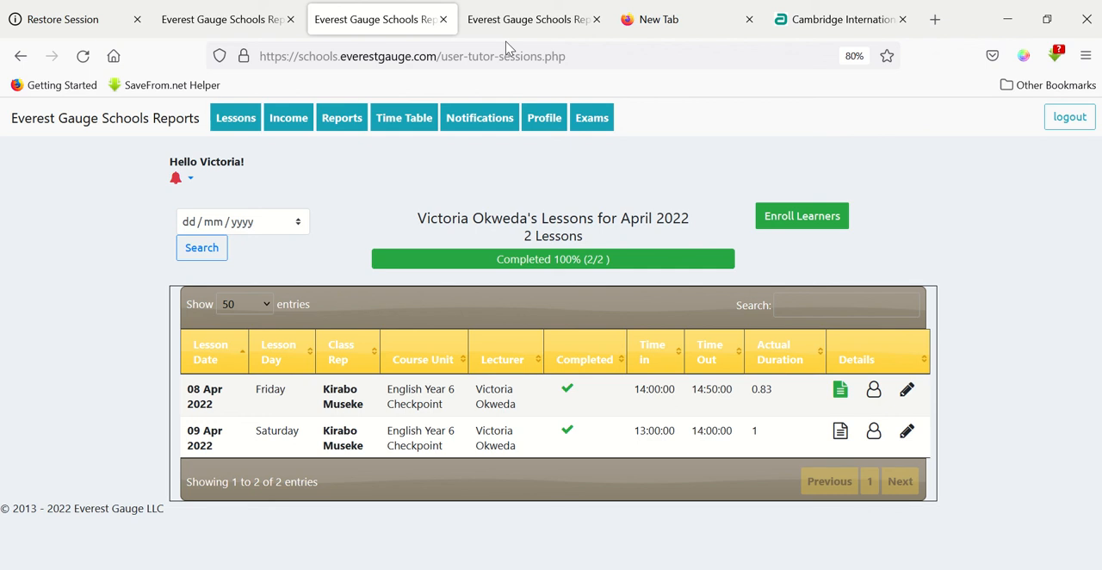
Open the April 2022 English Year 6 Checkpoint exam for editing and look over its form fields.
left_click(591, 118)
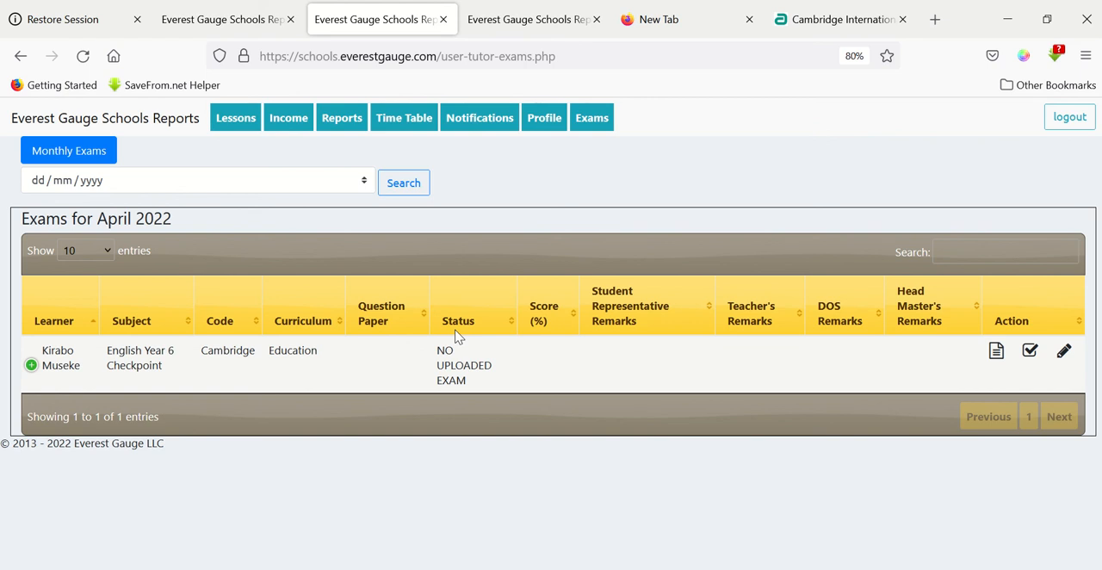
left_click(1064, 353)
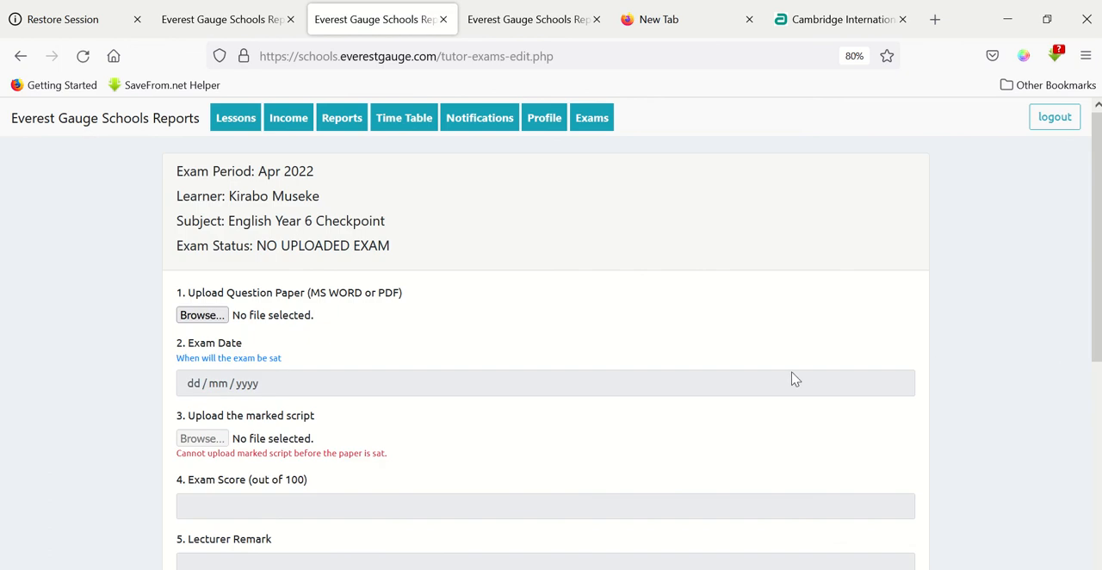
scroll(793, 379, "down", 2)
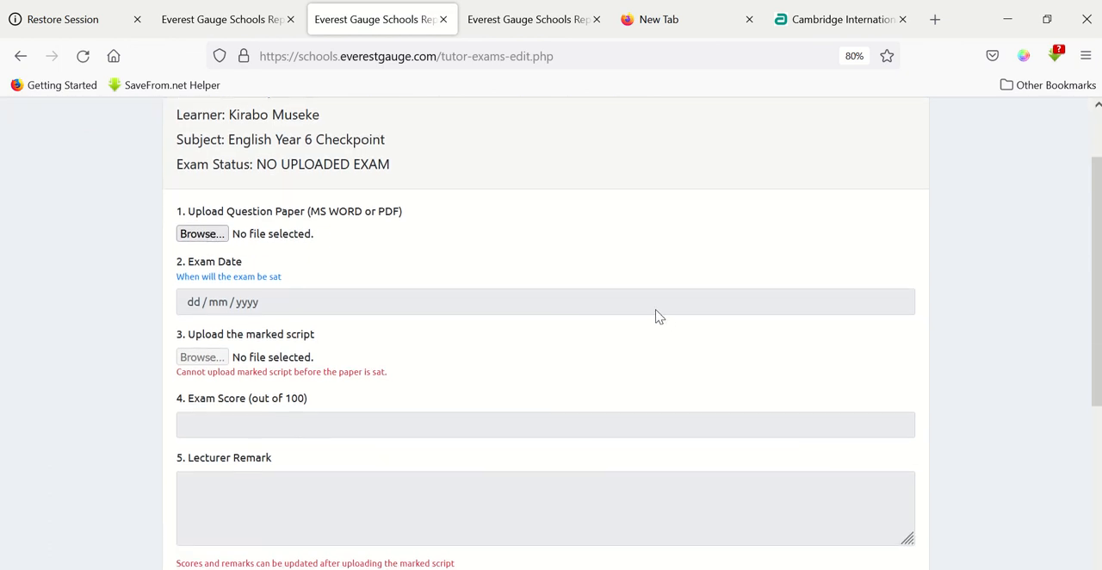
scroll(656, 315, "down", 1)
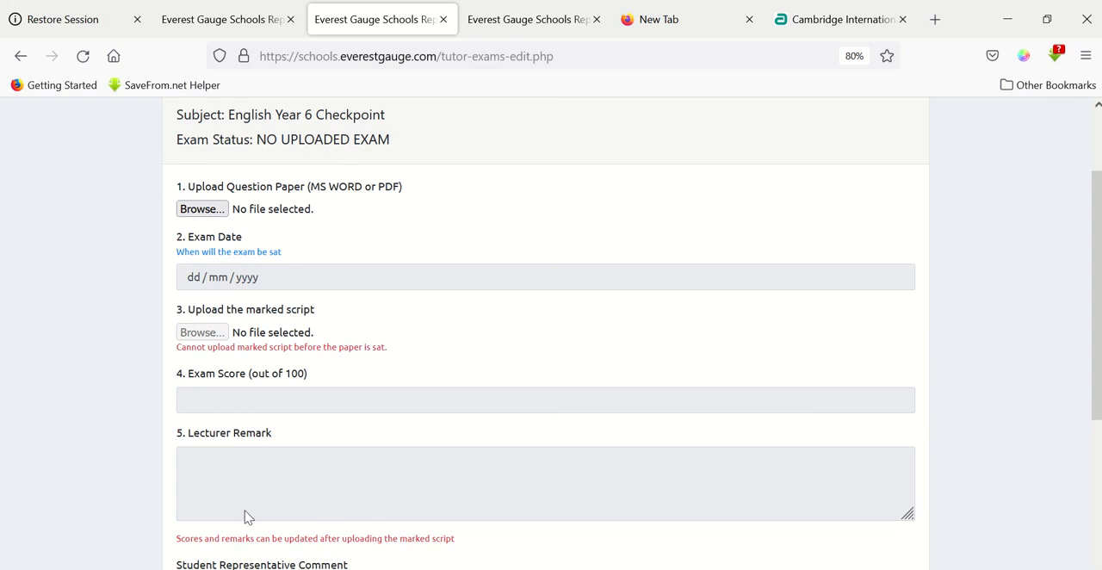
scroll(312, 467, "down", 3)
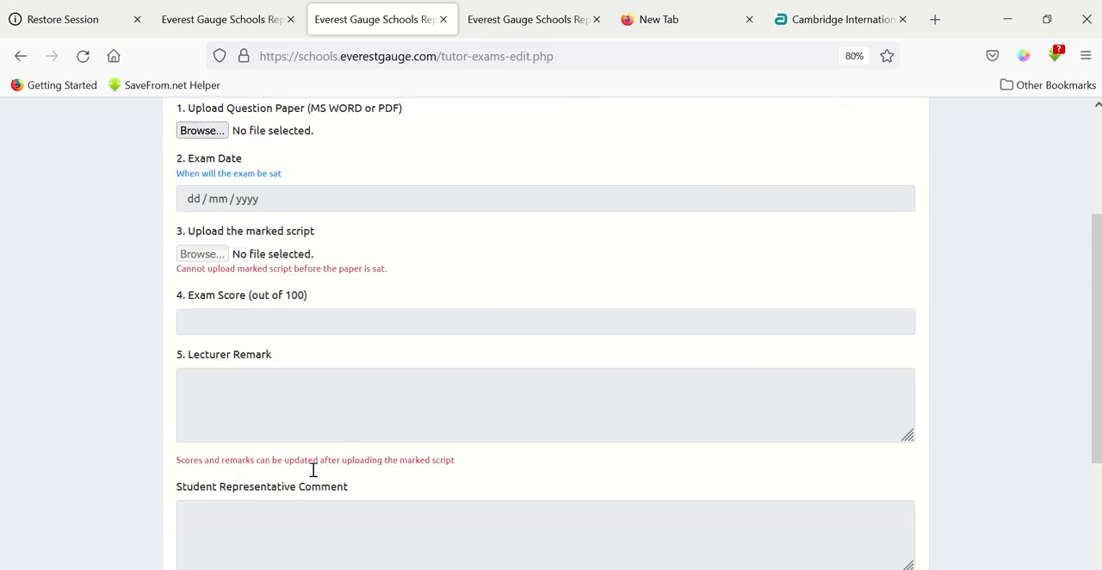
scroll(312, 469, "up", 7)
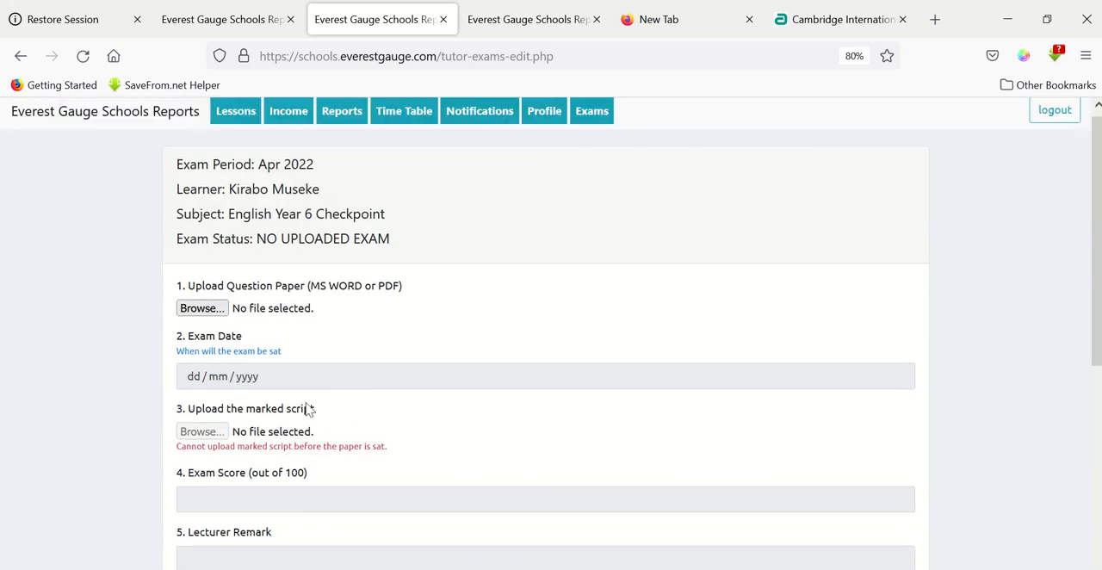
Attach "Year 6 exam English.docx" from the Documents folder as the exam's question paper.
left_click(207, 316)
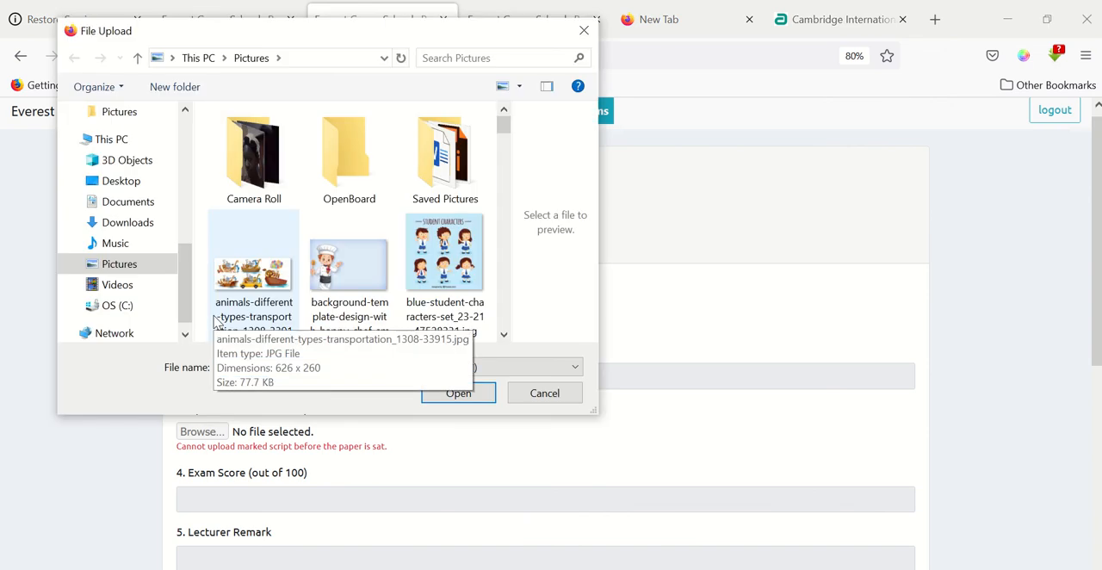
left_click(128, 207)
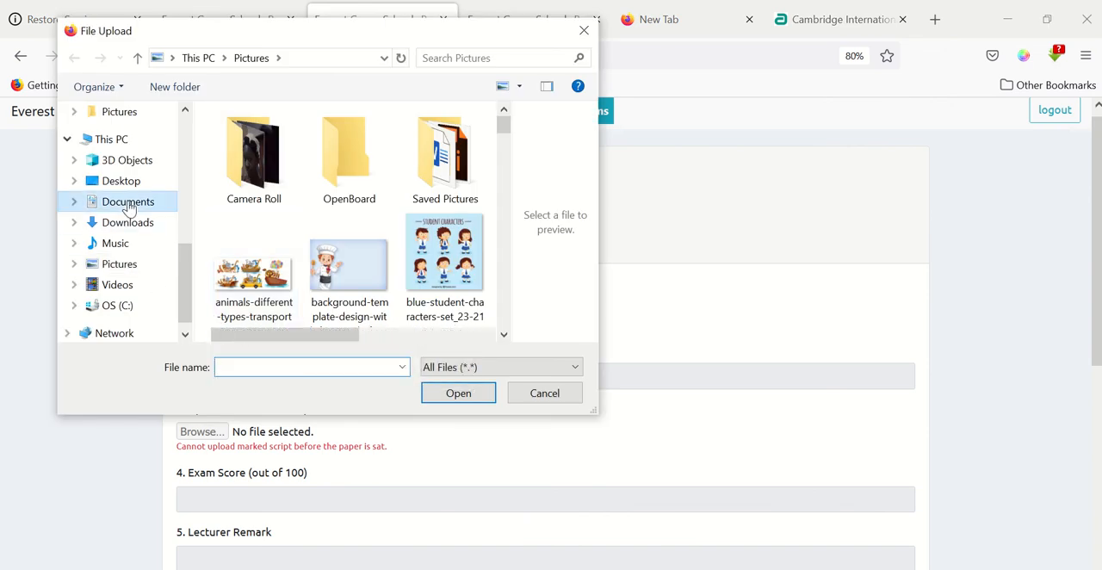
left_click(224, 366)
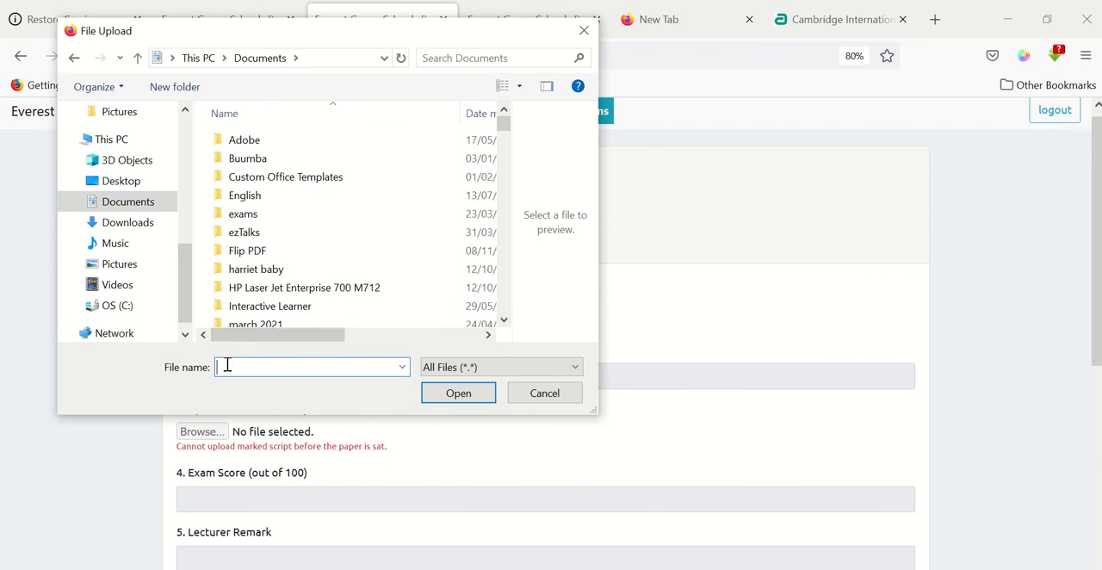
type("ki")
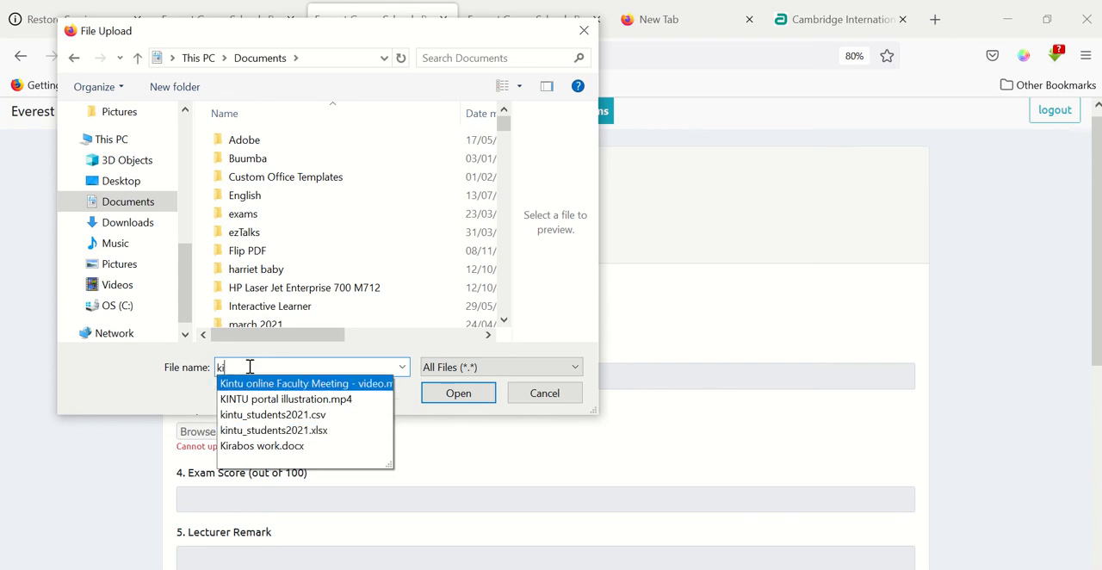
key("BackSpace")
key("BackSpace")
type("year")
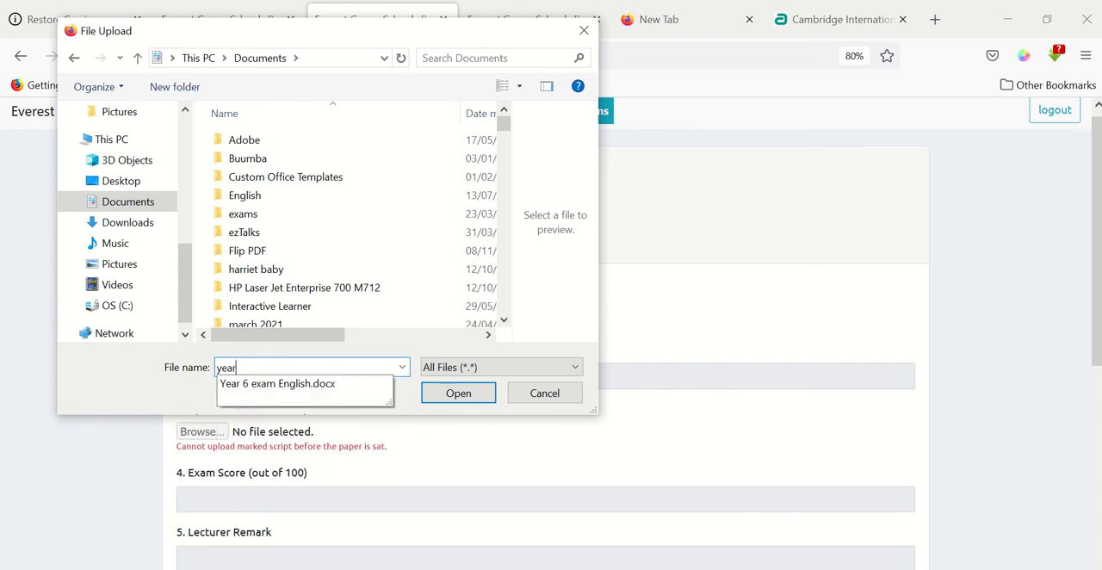
left_click(281, 385)
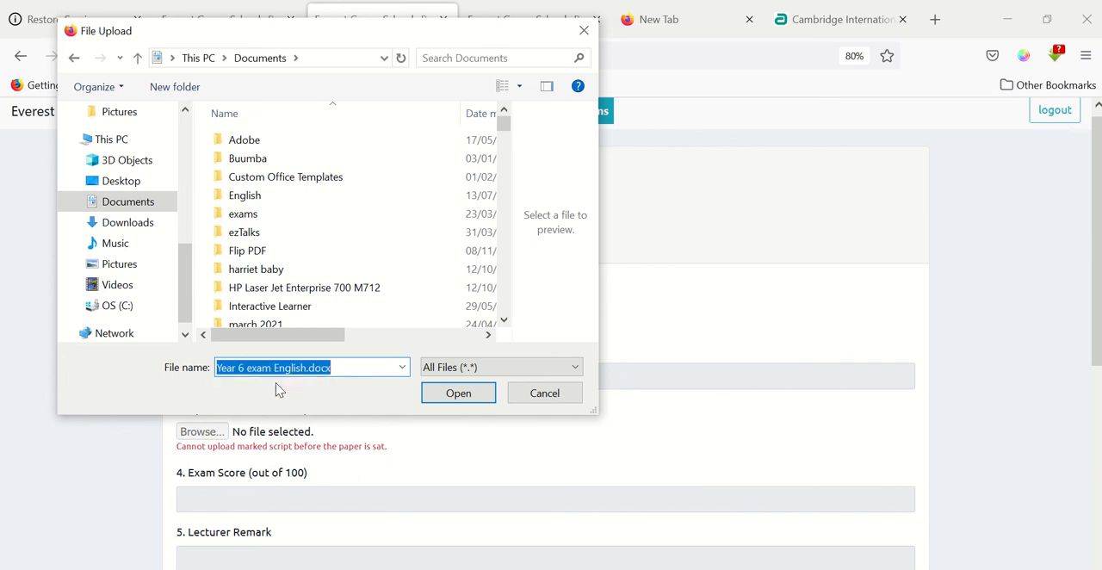
left_click(451, 402)
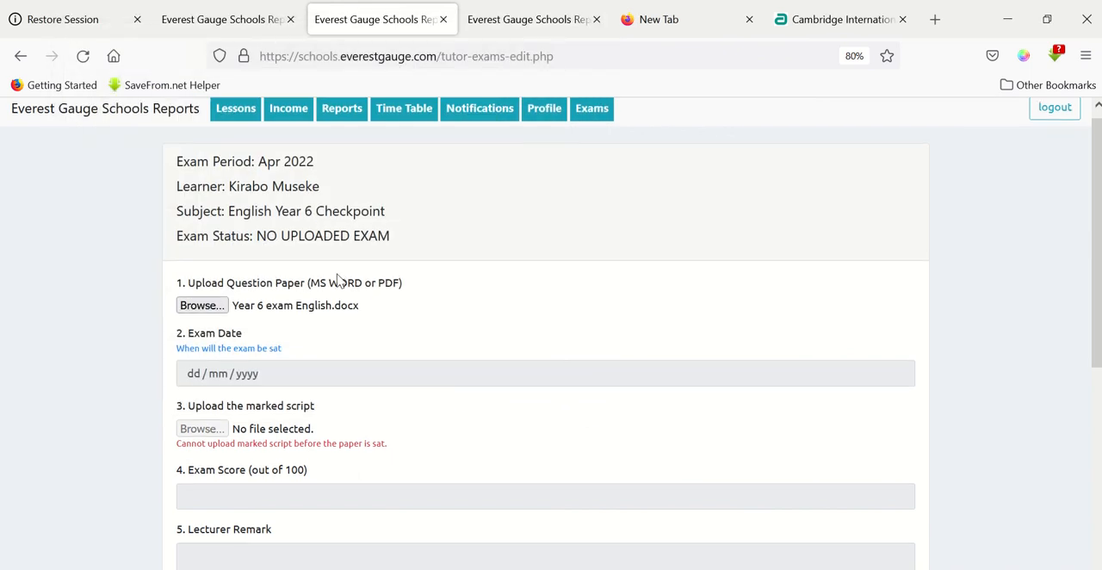
Try to edit the day, month and year of the Exam Date.
scroll(341, 282, "down", 2)
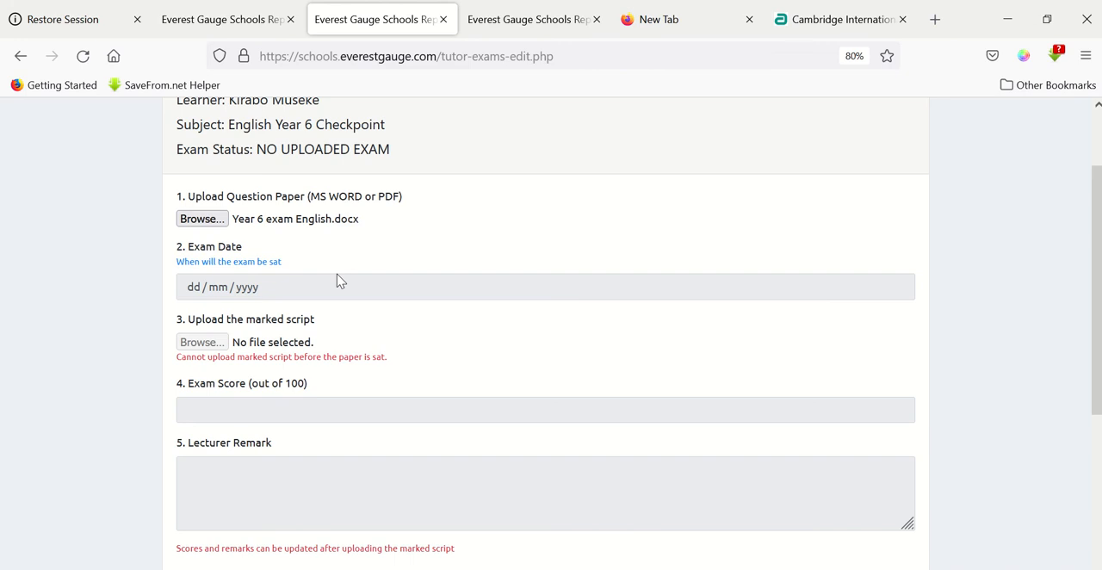
scroll(340, 282, "down", 1)
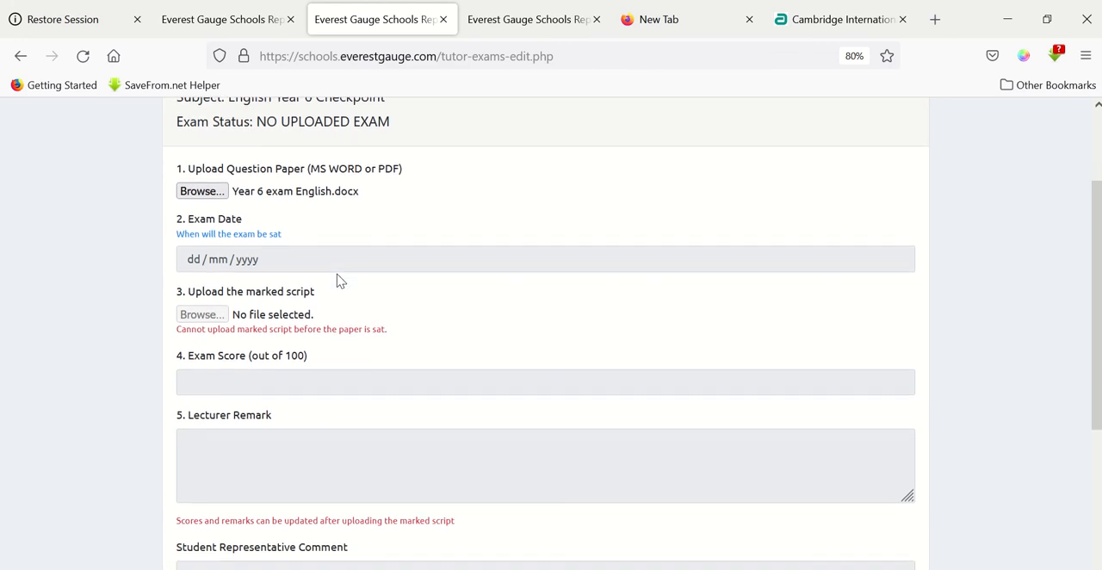
left_click(222, 257)
left_click(193, 255)
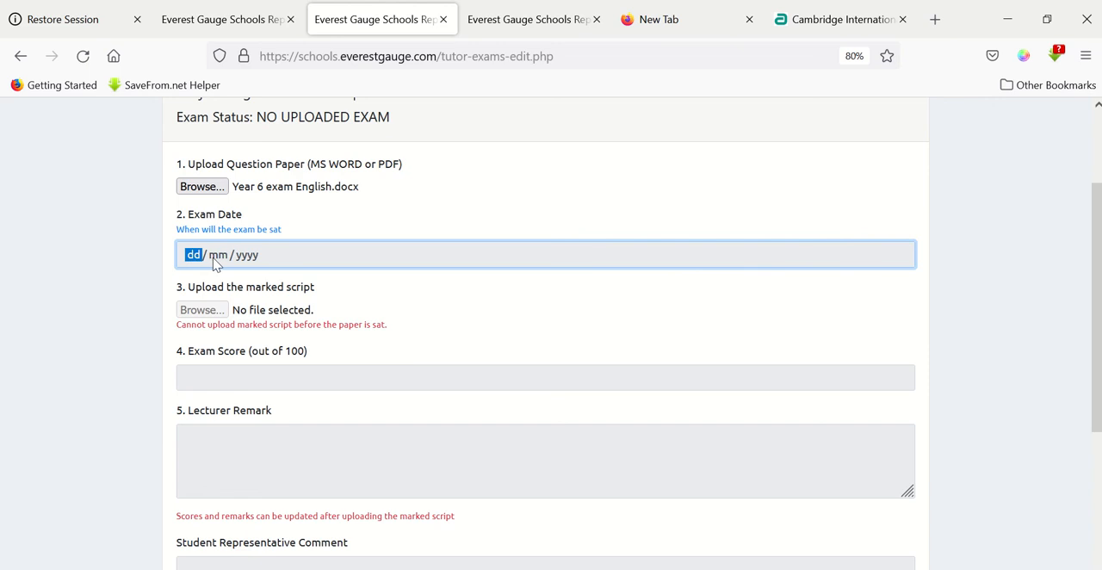
left_click(214, 260)
left_click(258, 255)
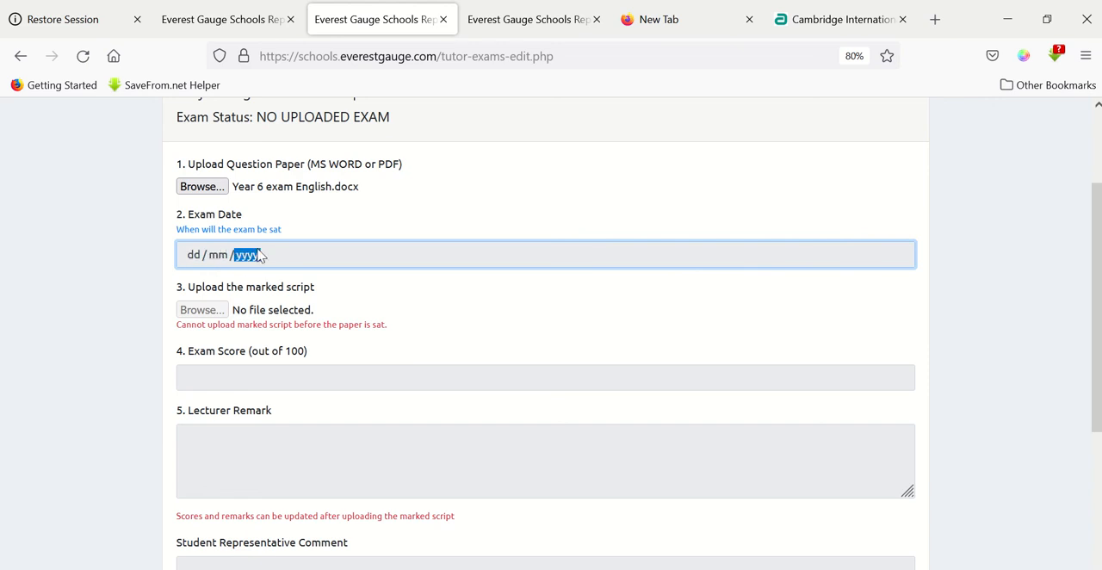
left_click(313, 322)
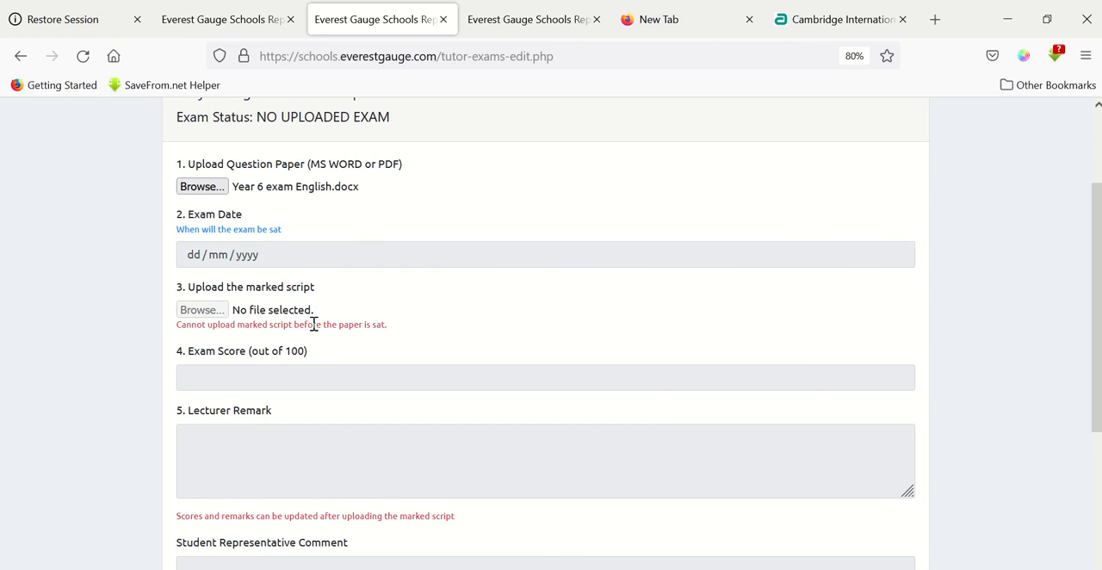
Review the exam form's fields for marked script, exam score, lecturer remark, student representative comment and dean comment.
scroll(315, 331, "down", 1)
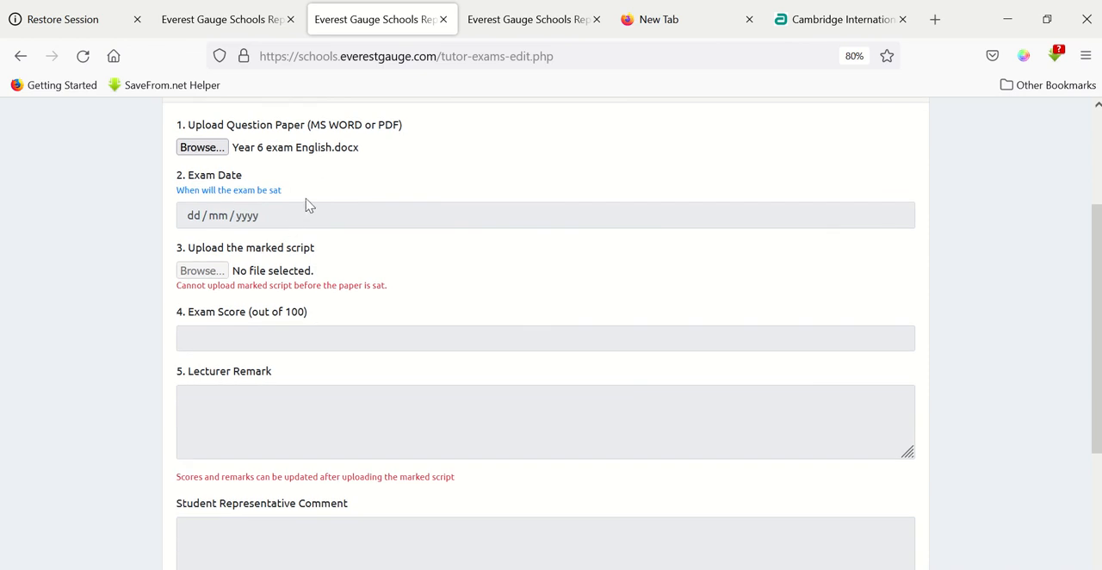
scroll(308, 205, "down", 1)
scroll(256, 349, "down", 3)
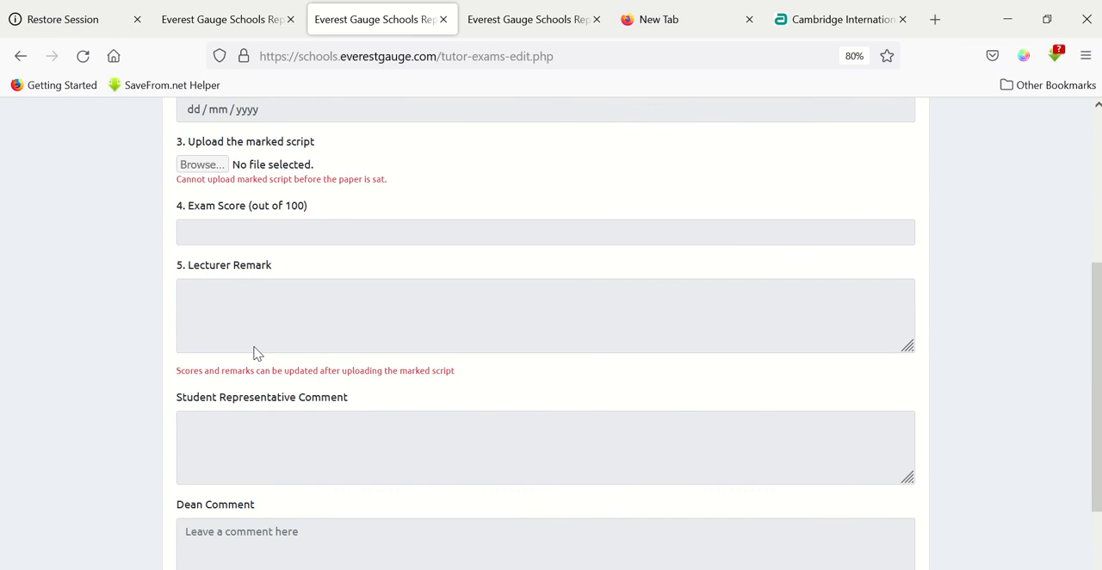
scroll(254, 346, "down", 1)
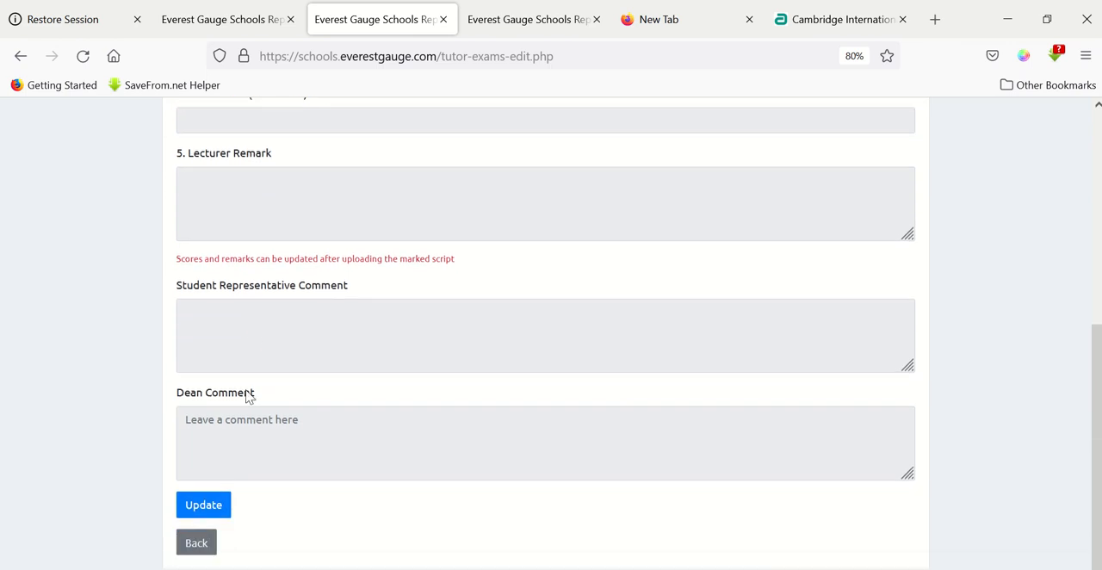
scroll(247, 239, "up", 6)
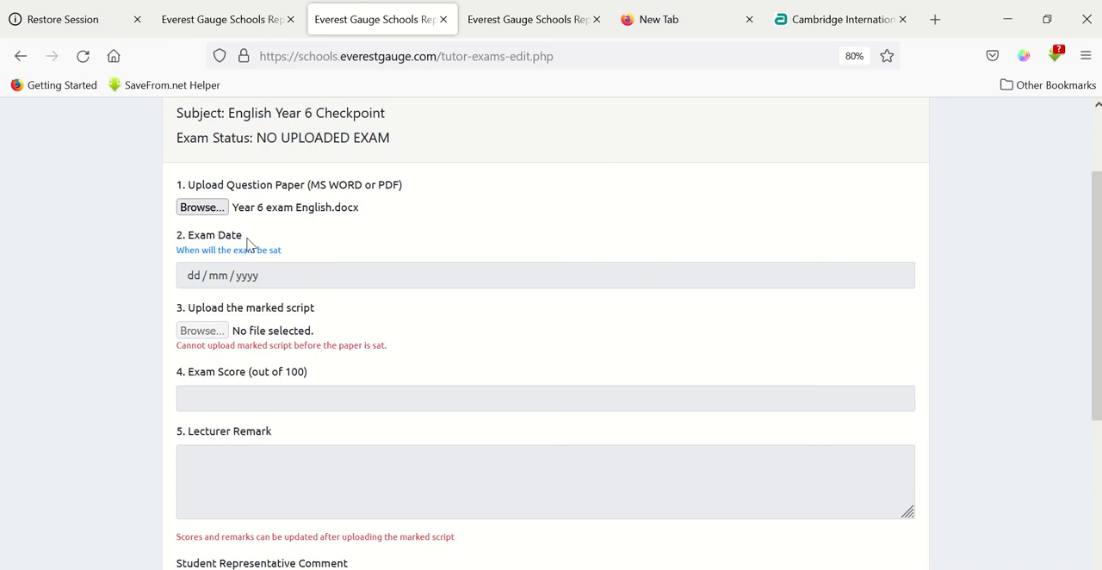
scroll(247, 245, "down", 2)
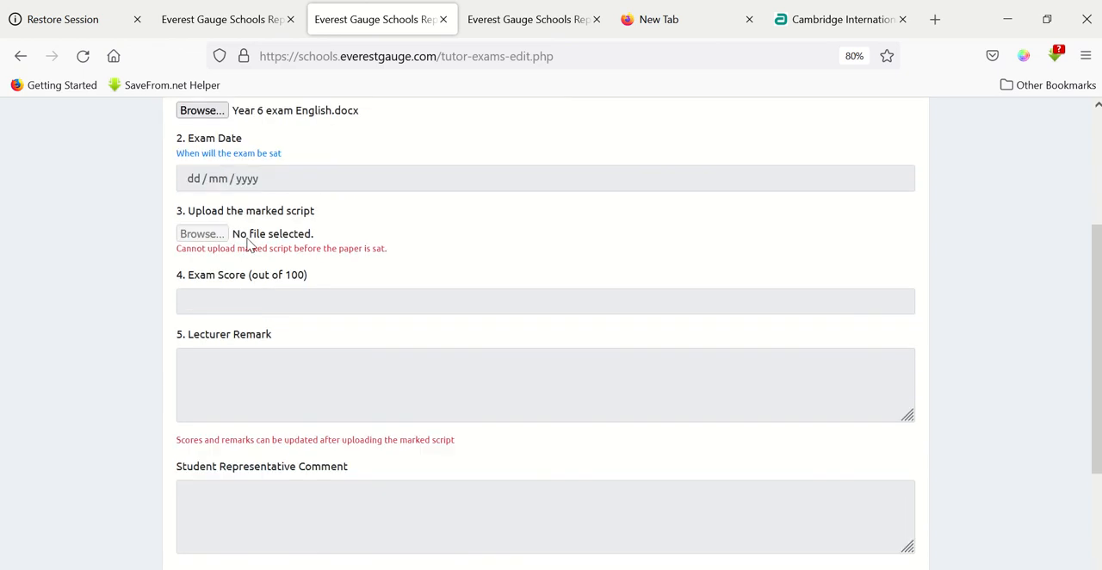
Submit the English Year 6 Checkpoint exam form with the attached question paper.
scroll(266, 238, "down", 4)
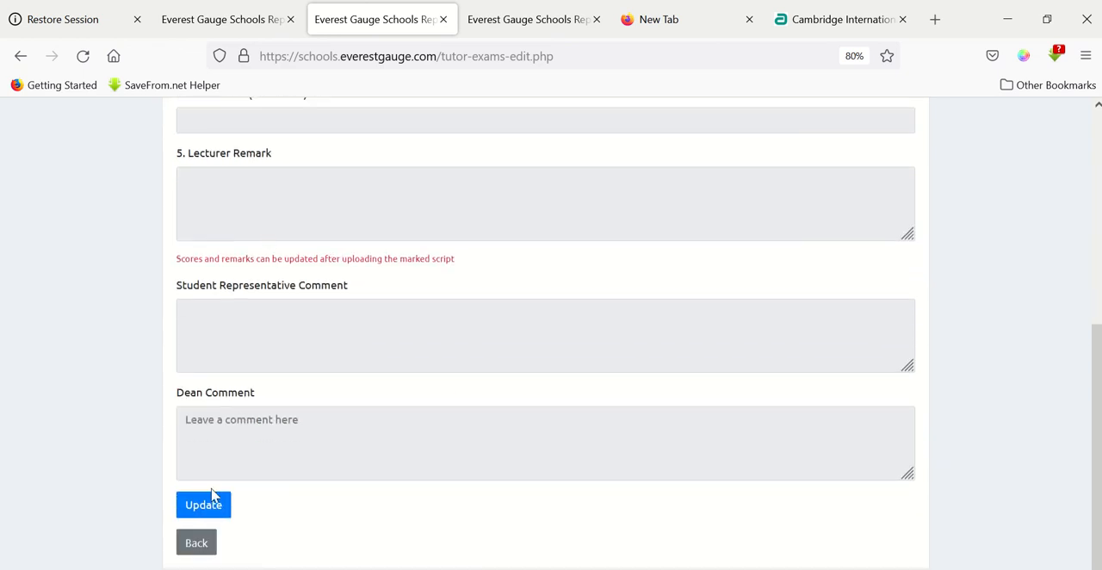
left_click(204, 513)
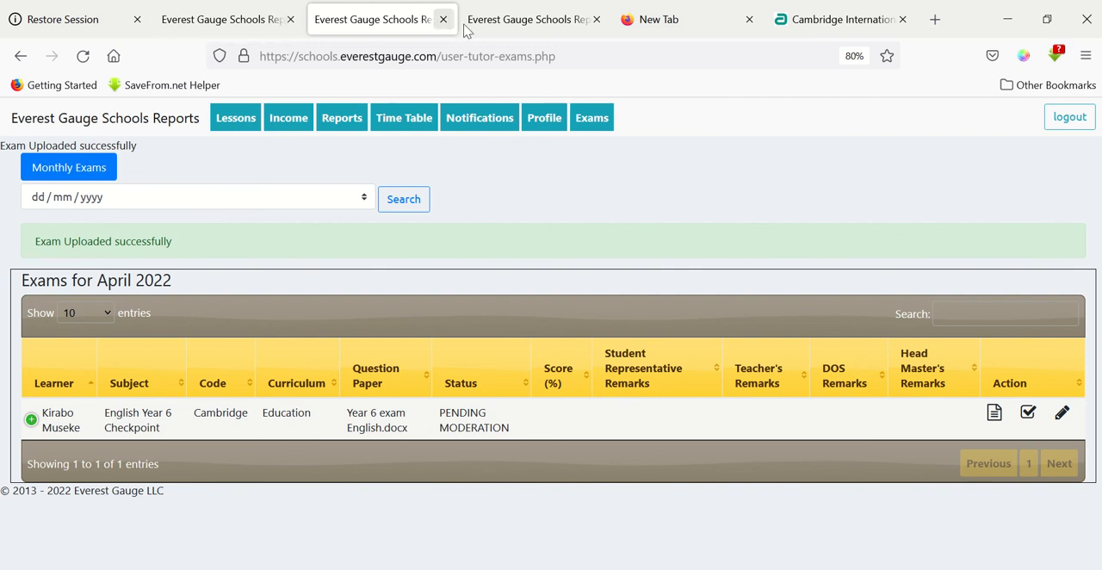
Check the grade summary of the learner's Cambridge past paper quiz attempt, and return to the April 2022 exams list.
left_click(783, 20)
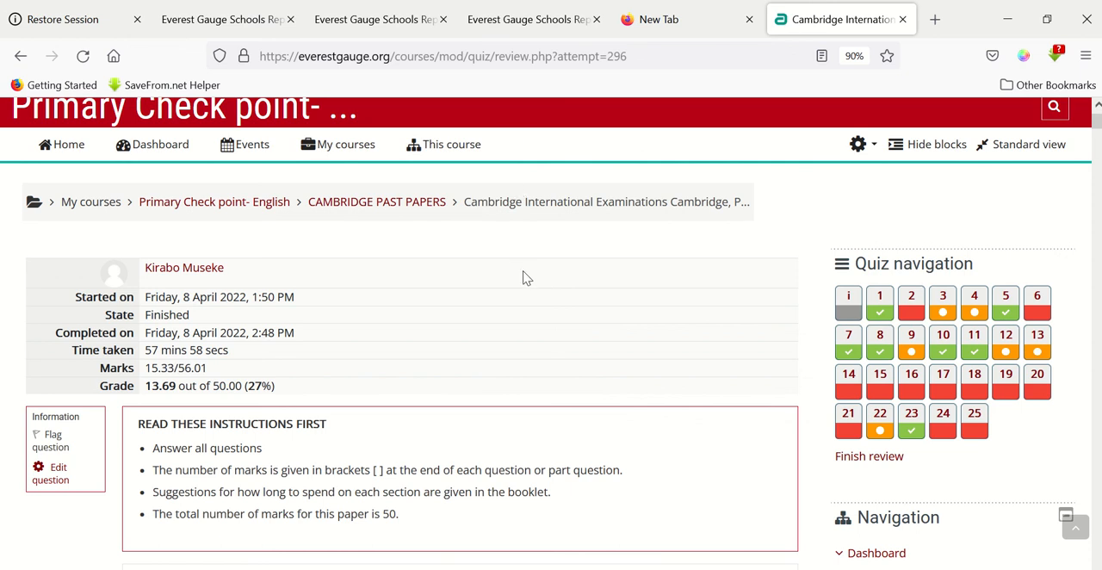
scroll(522, 277, "up", 2)
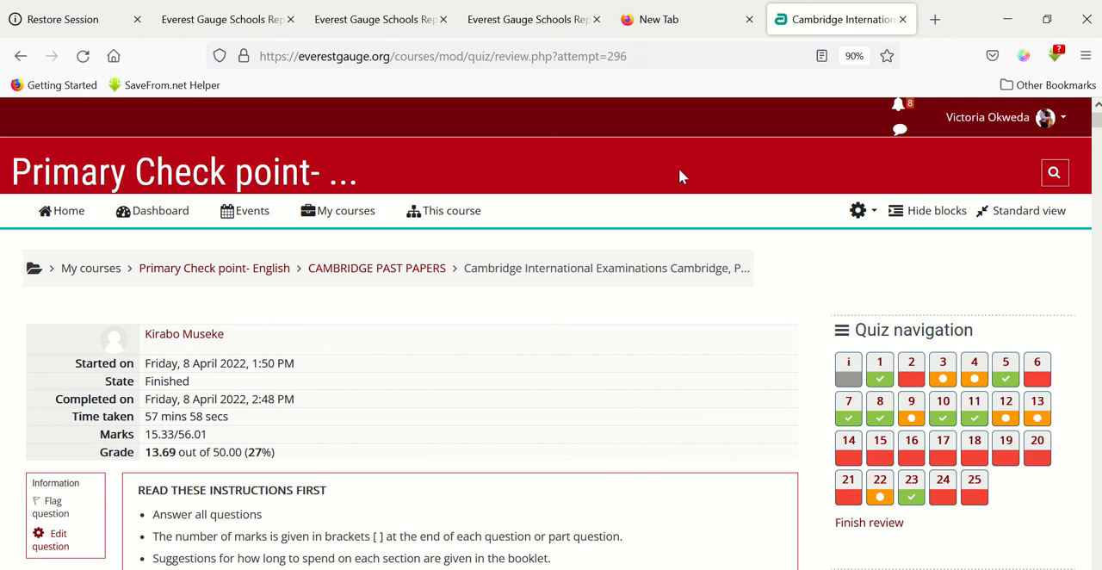
left_click(527, 20)
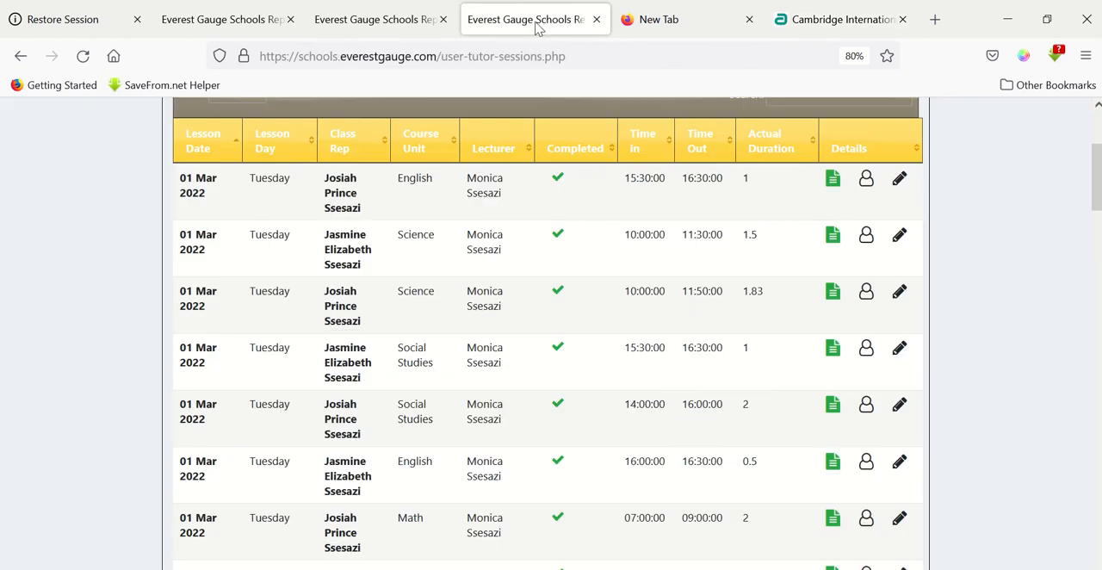
left_click(389, 18)
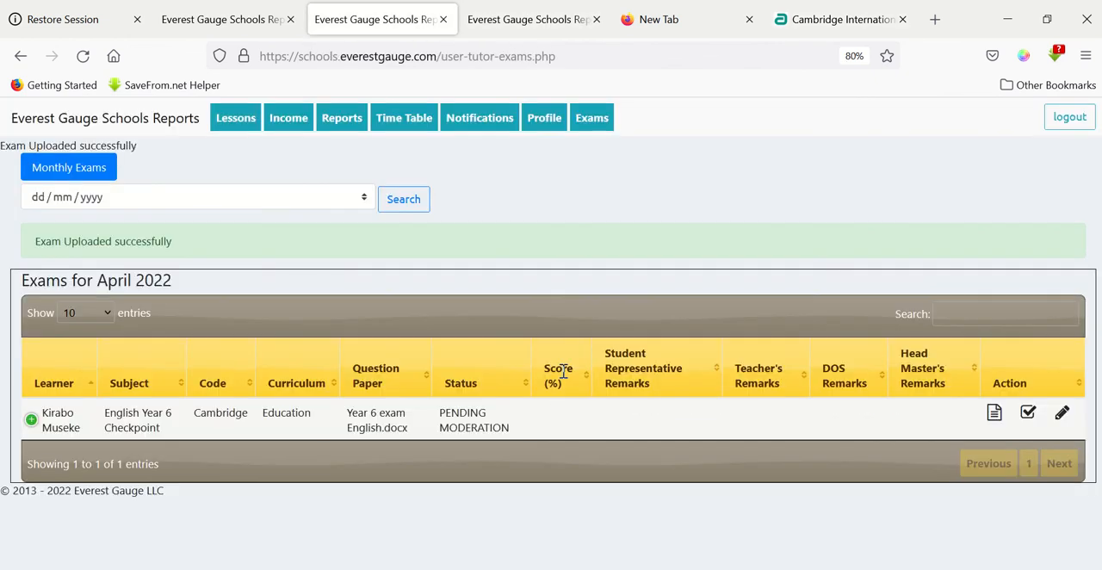